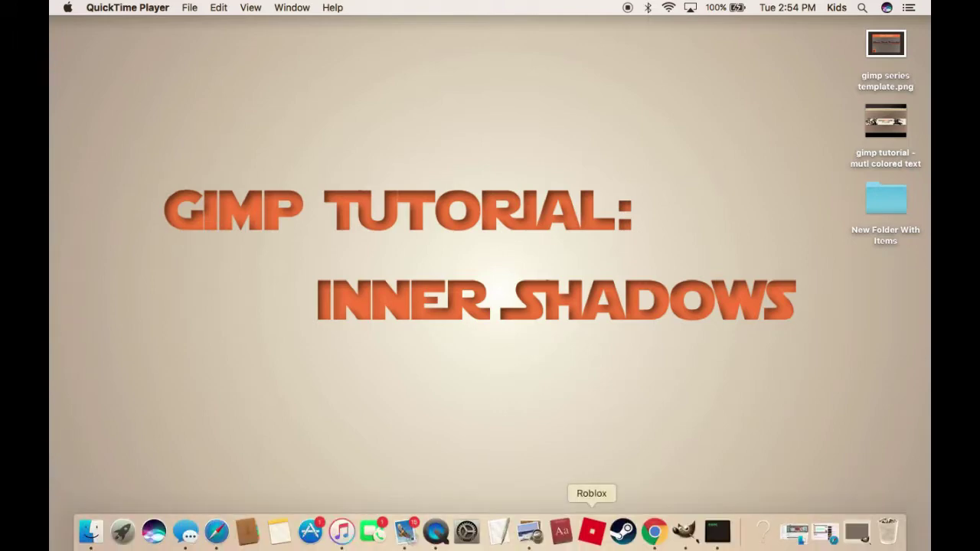
Make the Gimp Tutorial, Drop Shadow and background #1 layers visible in GIMP
left_click(706, 530)
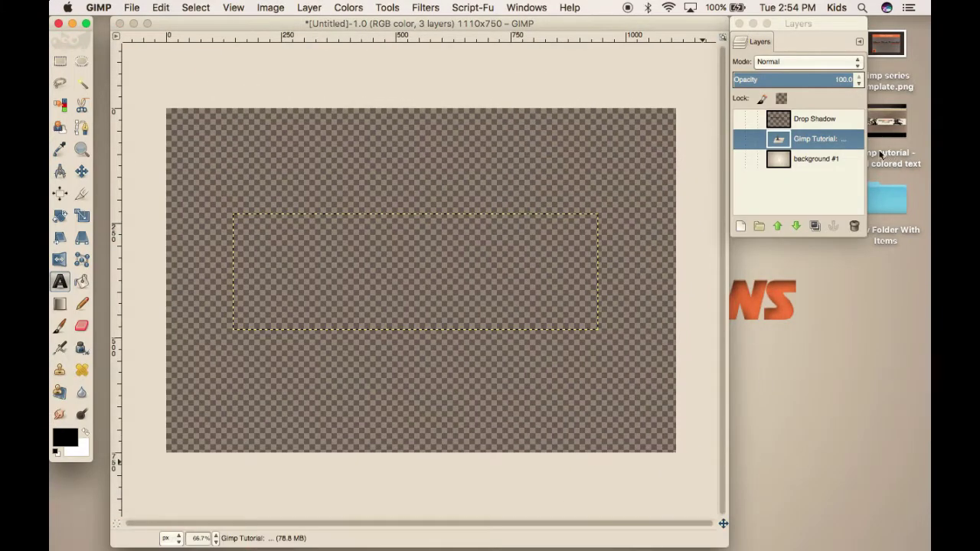
left_click(743, 143)
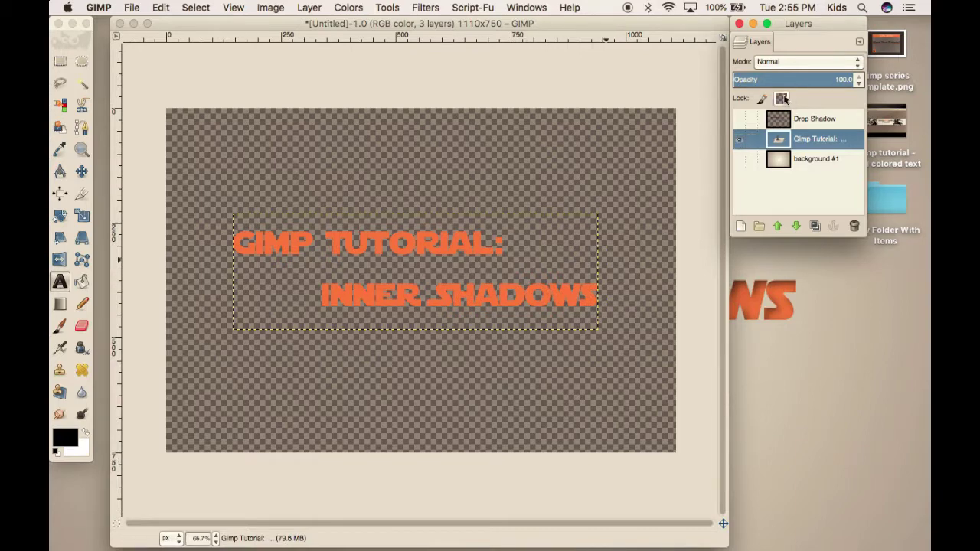
left_click(740, 120)
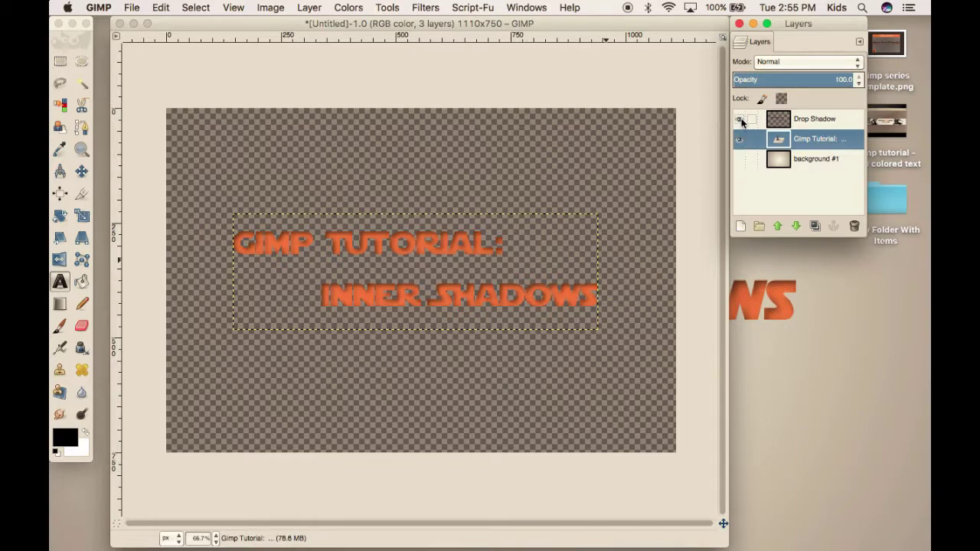
left_click(738, 160)
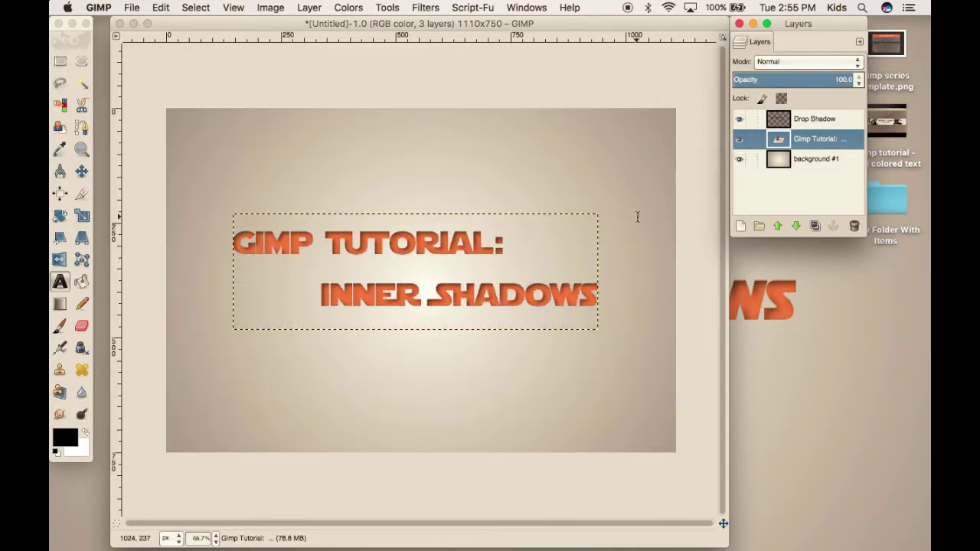
left_click(133, 8)
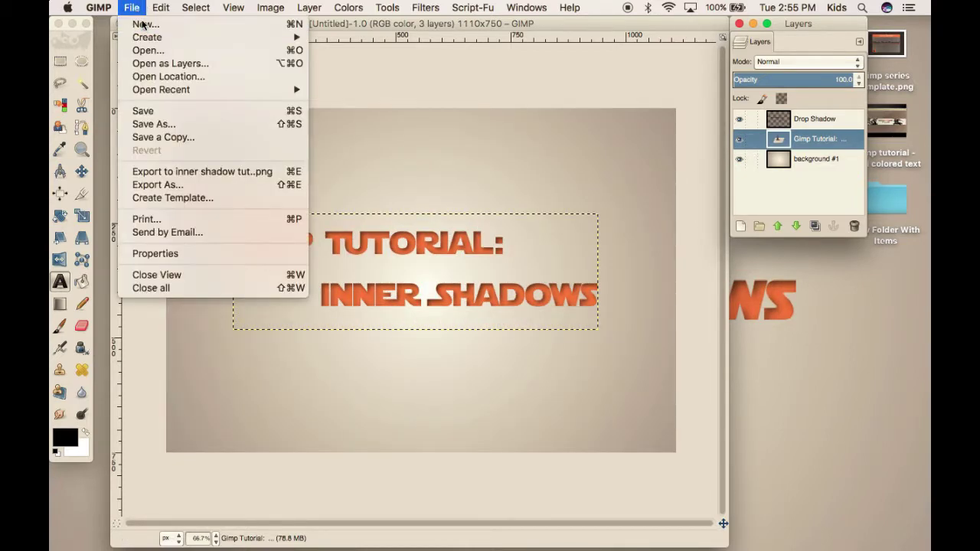
Create a new blank white image 1080 px wide by 720 px high
left_click(477, 89)
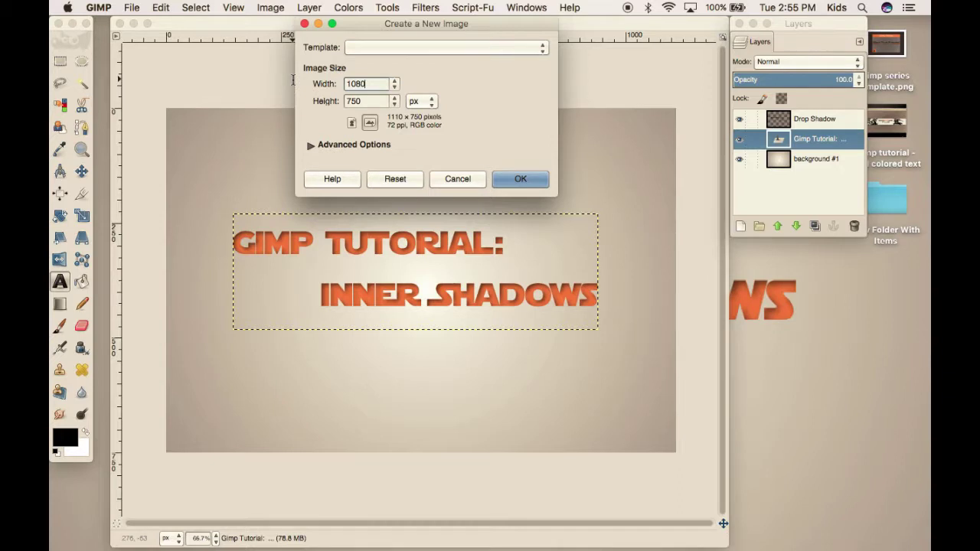
type("1080")
key("Tab")
left_click(517, 181)
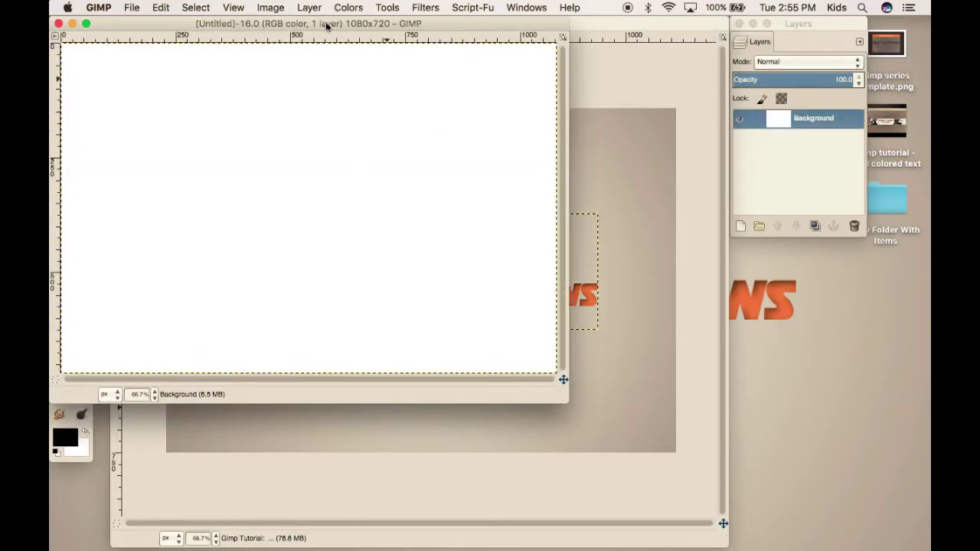
Reposition the untitled image window and drag its corner to make it larger
left_click_drag(326, 26, 390, 26)
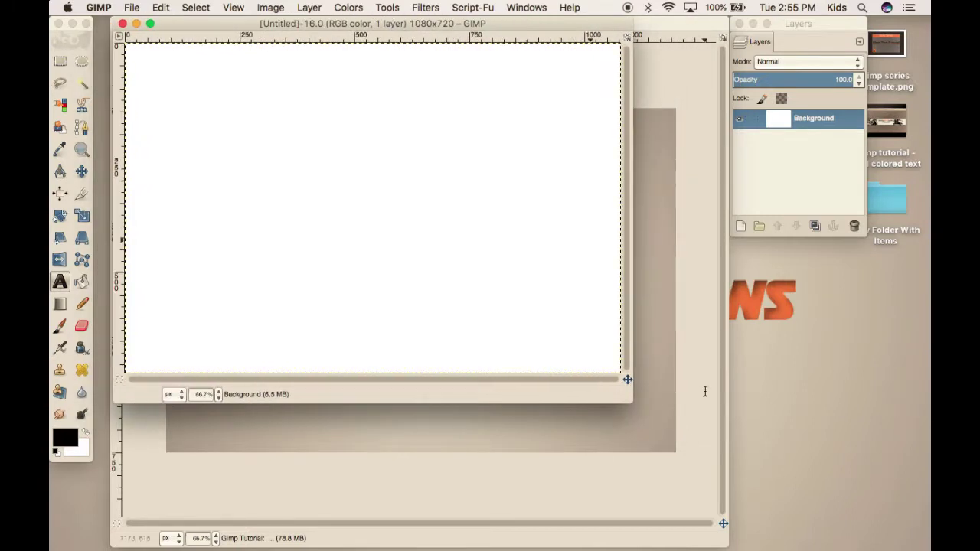
left_click_drag(668, 405, 700, 513)
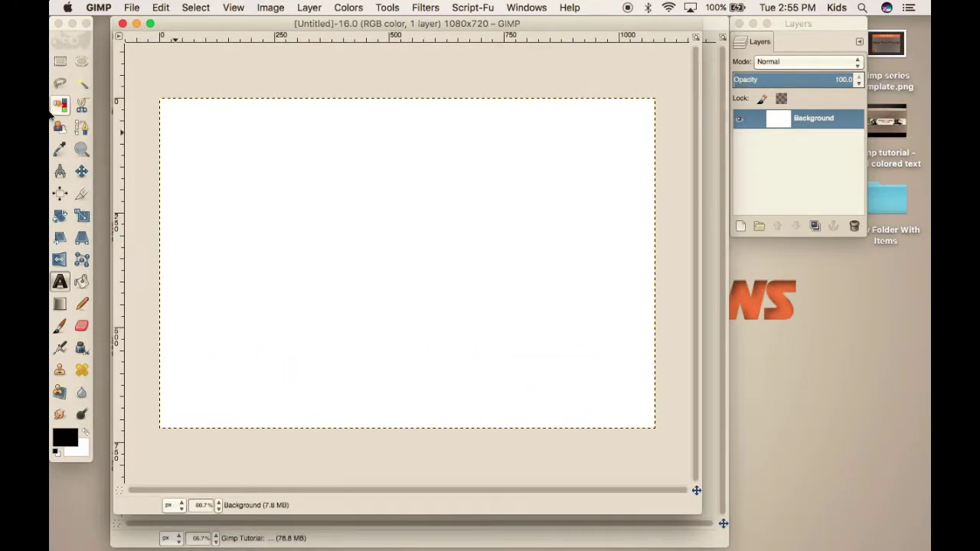
Draw a text box and paste in the lines 'Gimp Tutorial:' and 'Inner Shadows'
left_click(193, 170)
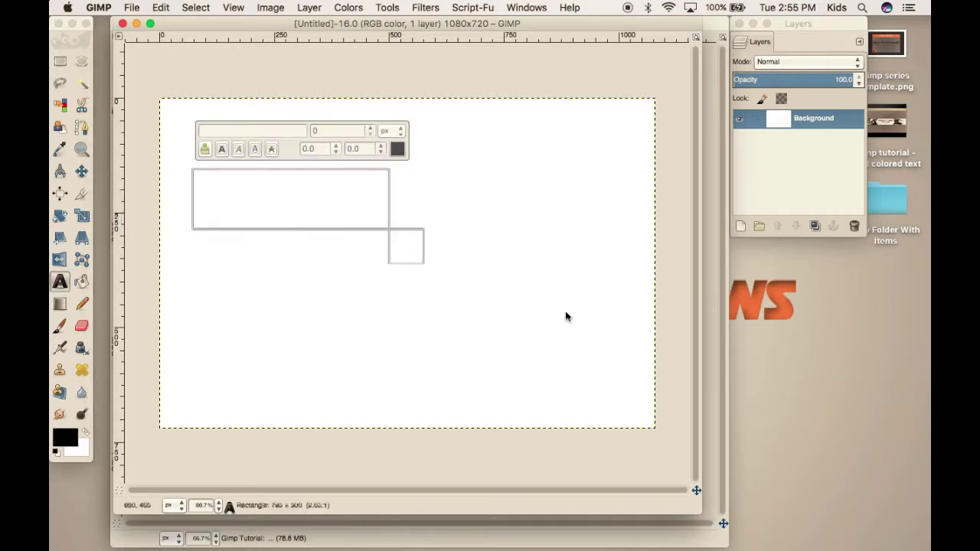
left_click_drag(566, 316, 628, 340)
type("Gimp Tutorial: \tInner Shadows")
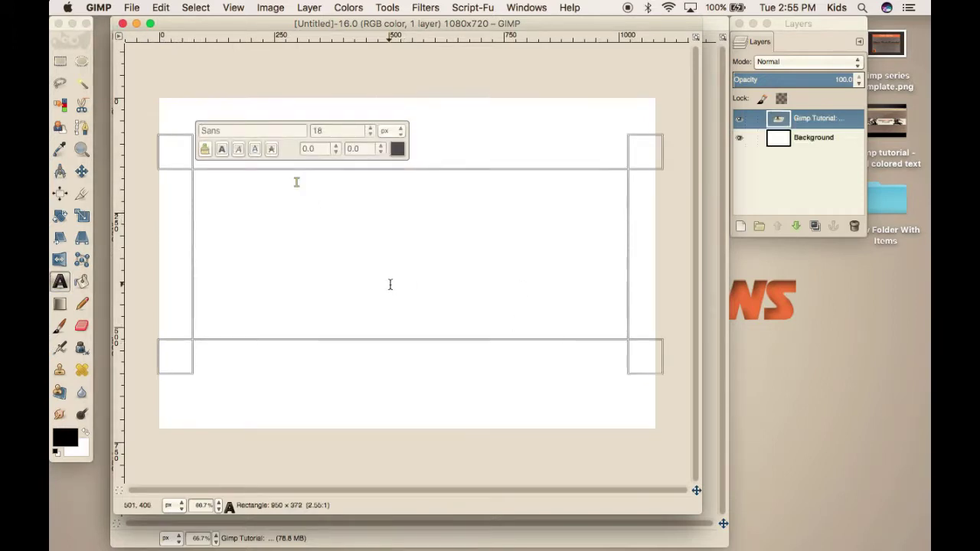
Select both title lines and set their font to Star Jedi
left_click_drag(297, 182, 195, 162)
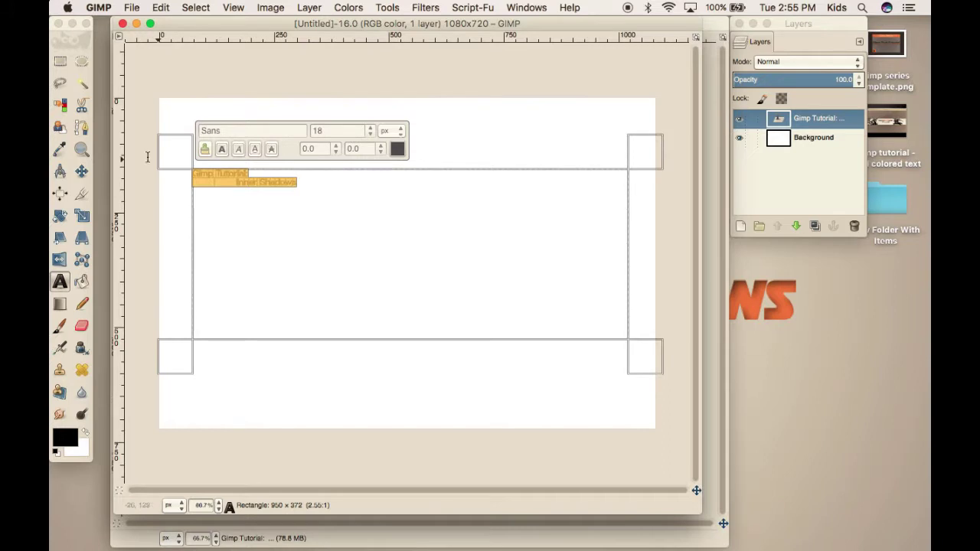
left_click(241, 130)
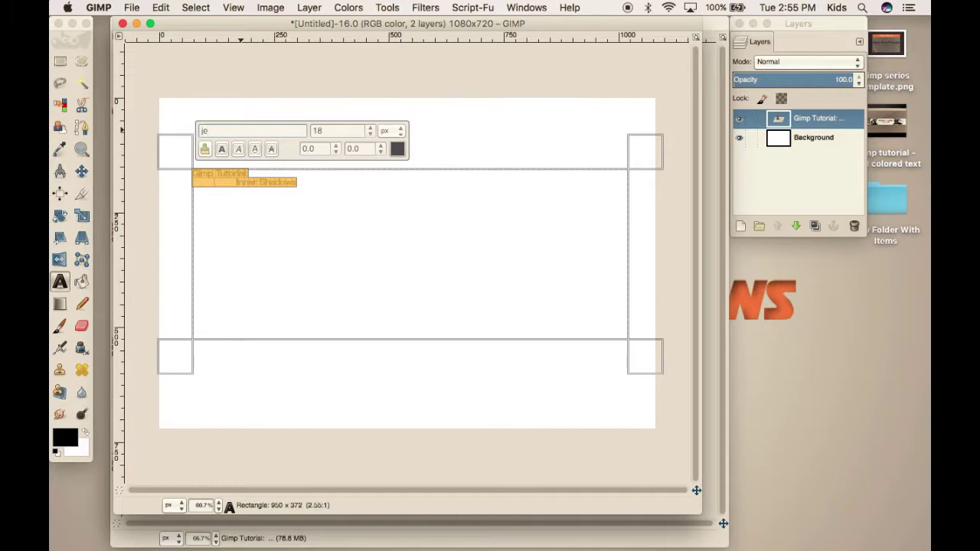
type("star")
key("Down")
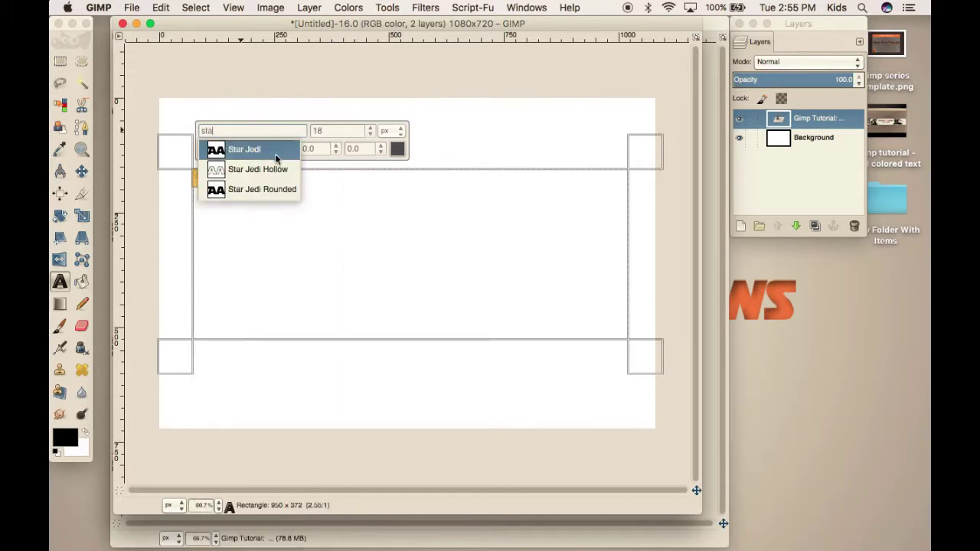
key("Return")
Widen the text box on both sides and set the title font size to 65 px
left_click(370, 128)
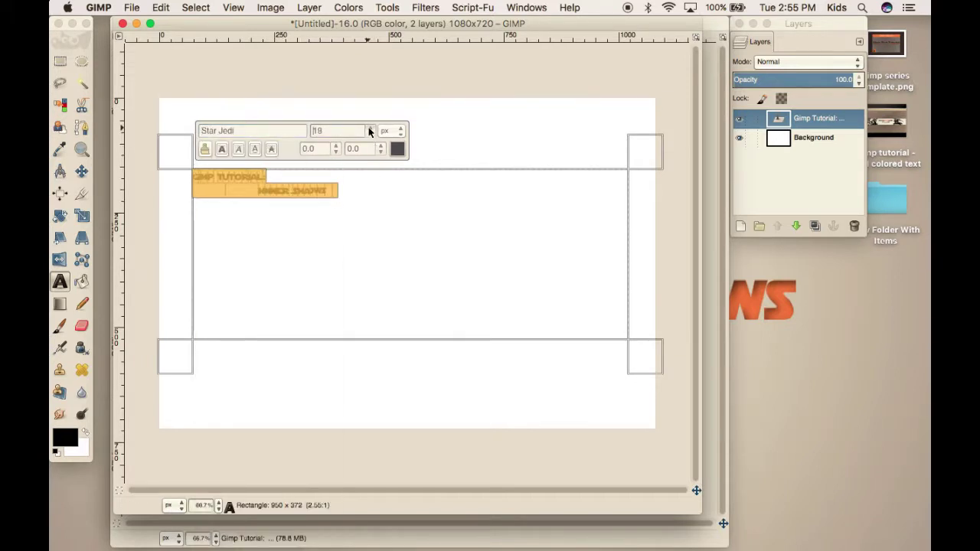
left_click(370, 129)
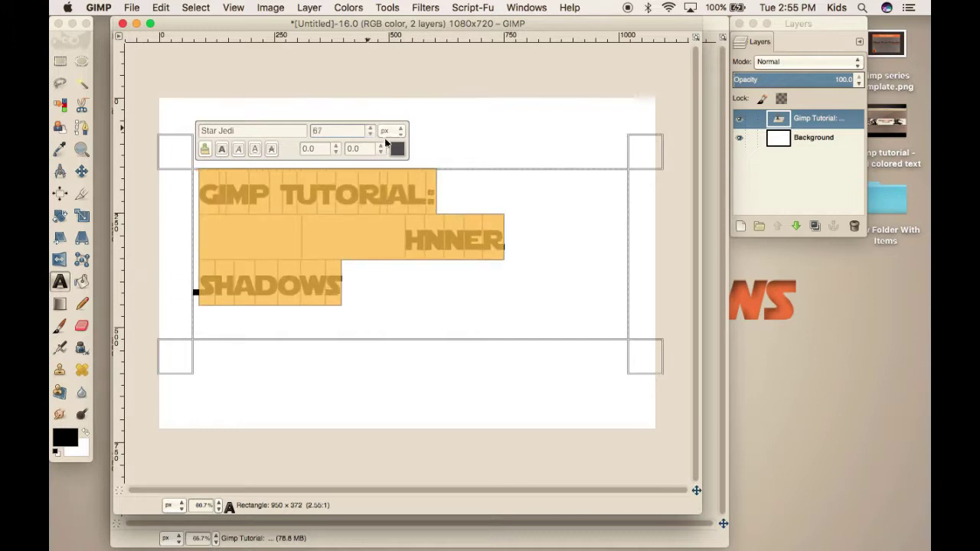
scroll(366, 133, "down", 14)
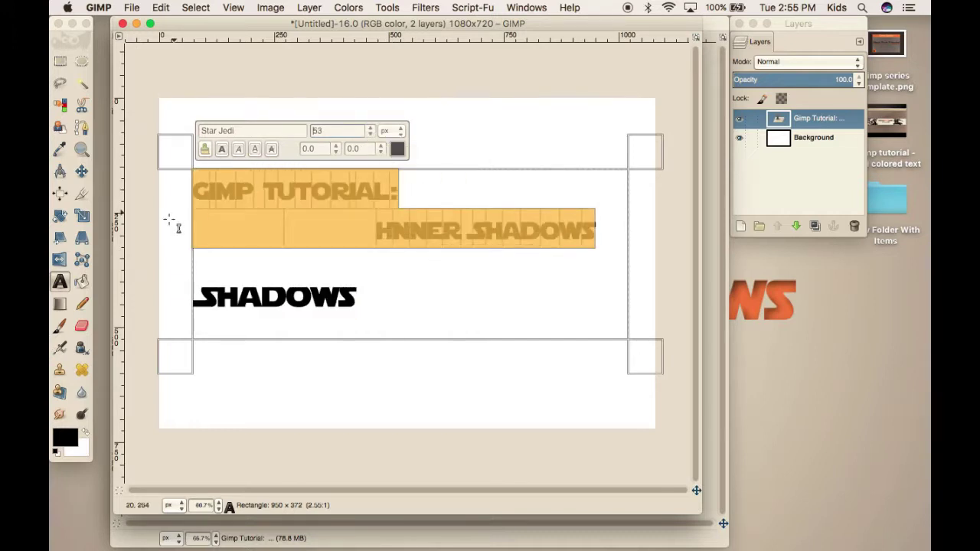
left_click_drag(157, 232, 160, 356)
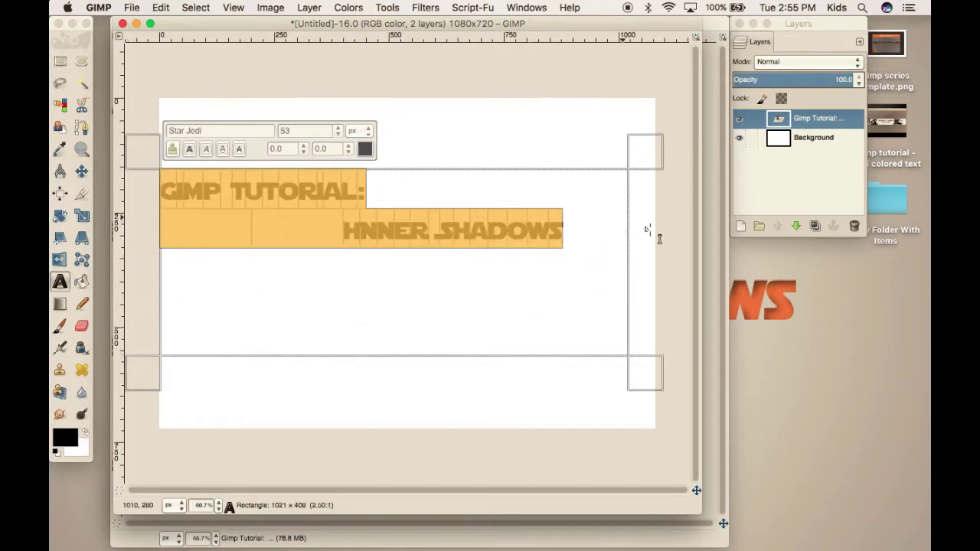
left_click_drag(643, 234, 668, 236)
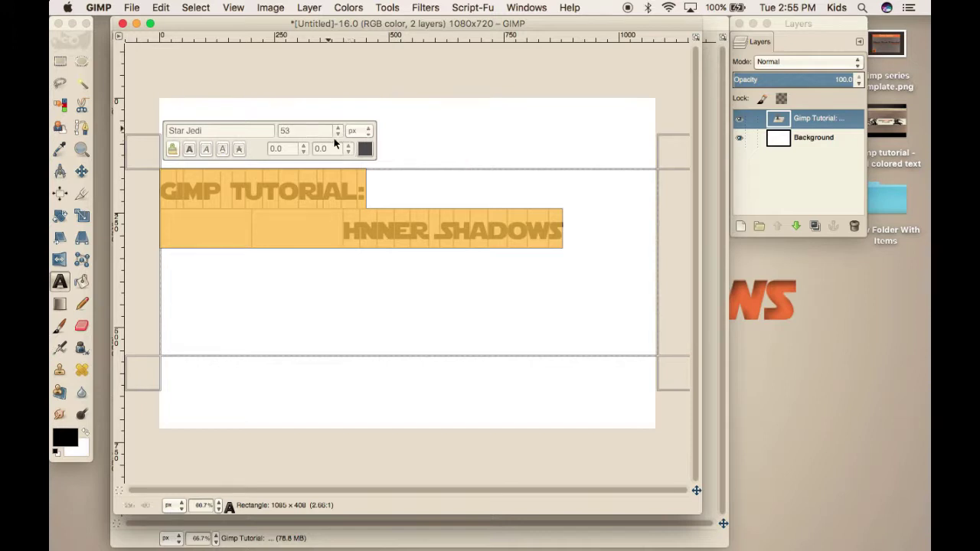
scroll(341, 128, "up", 10)
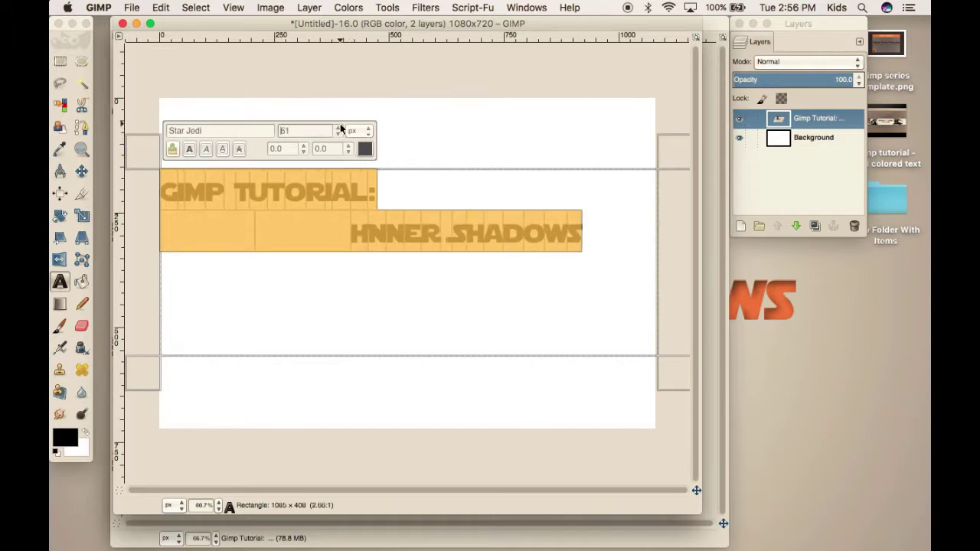
scroll(341, 129, "up", 1)
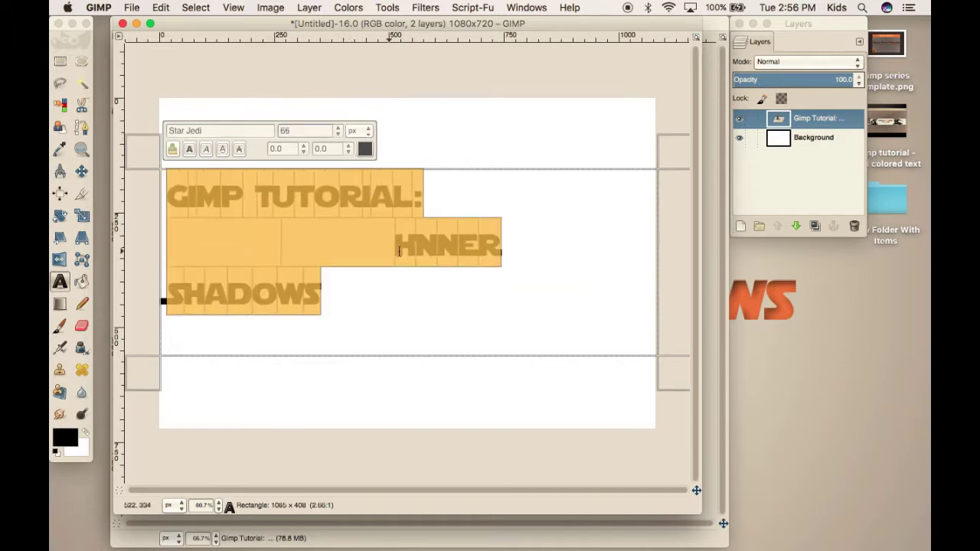
left_click(338, 134)
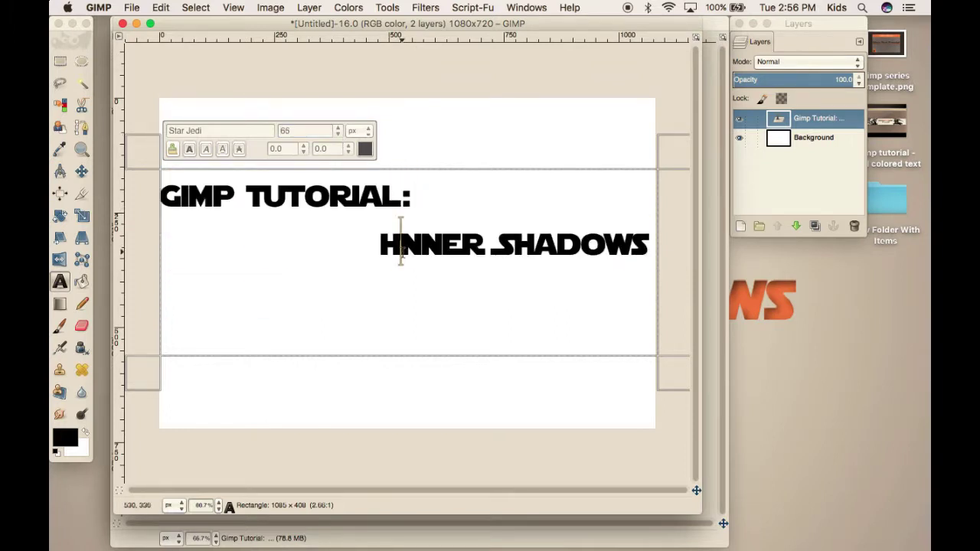
Replace the wrong first letter H with I so it reads INNER, then select all text
key("BackSpace")
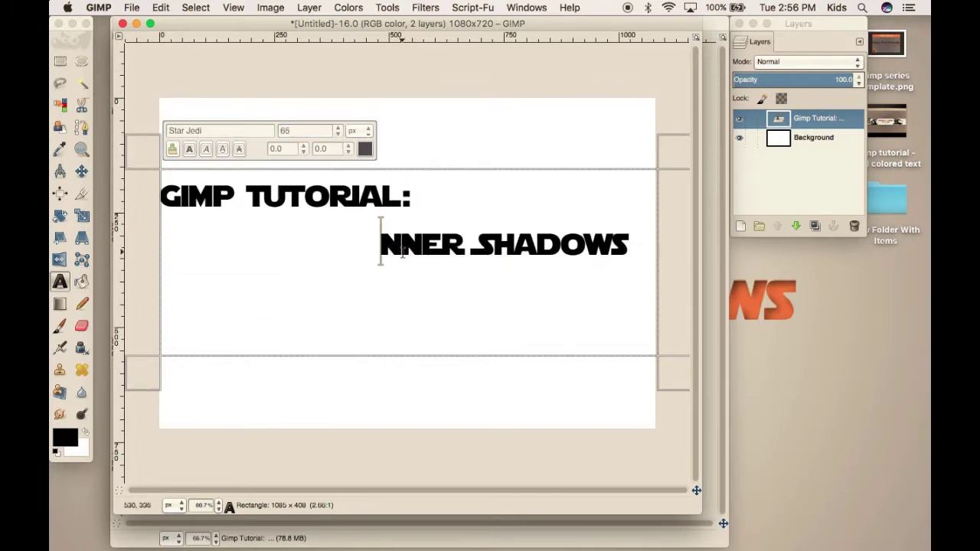
type("H")
key("Delete")
type("I")
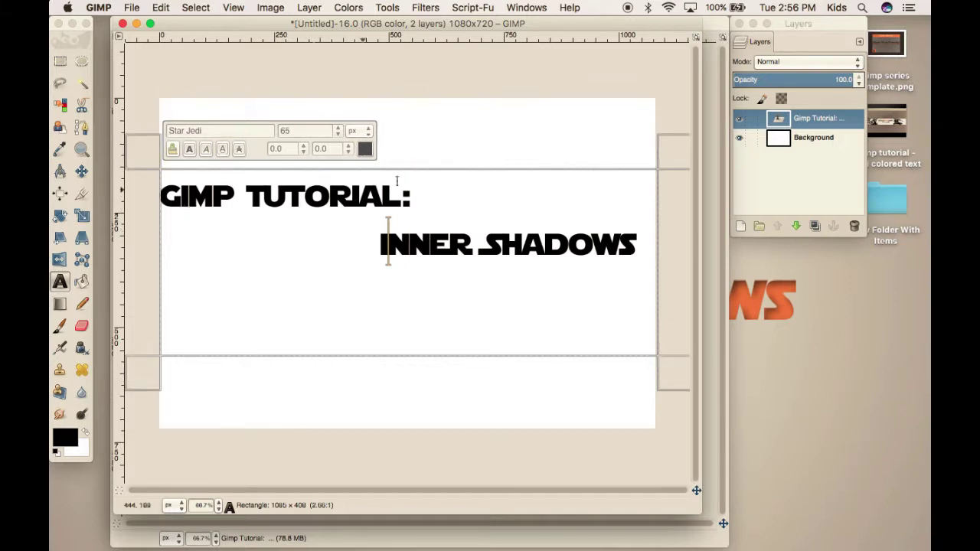
key("End")
key("ctrl+a")
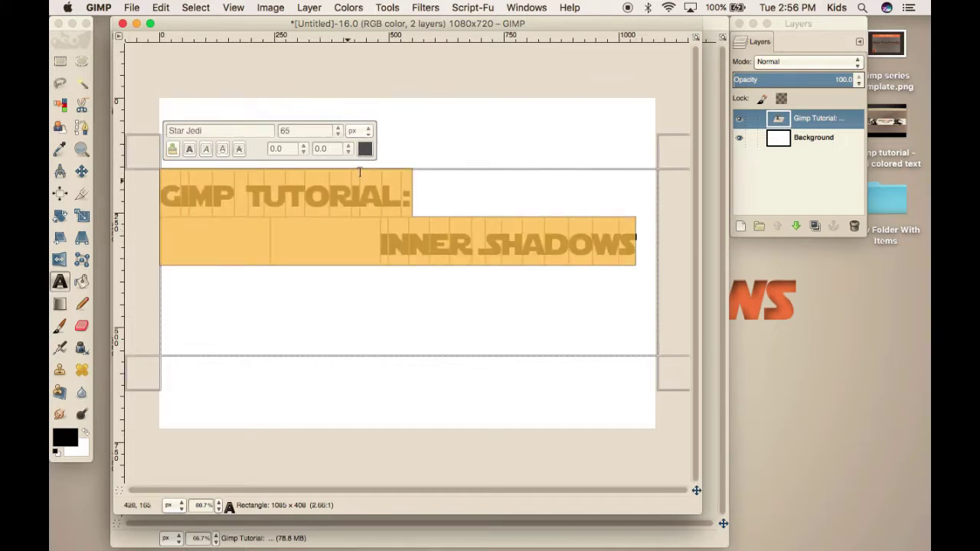
Color the title orange and move the text layer down toward the canvas middle
left_click(365, 149)
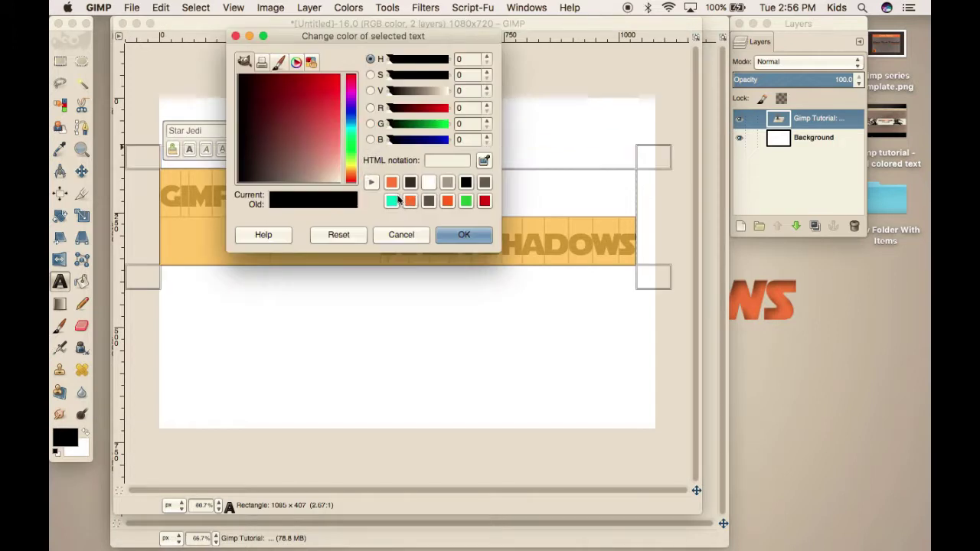
left_click(392, 182)
left_click(481, 239)
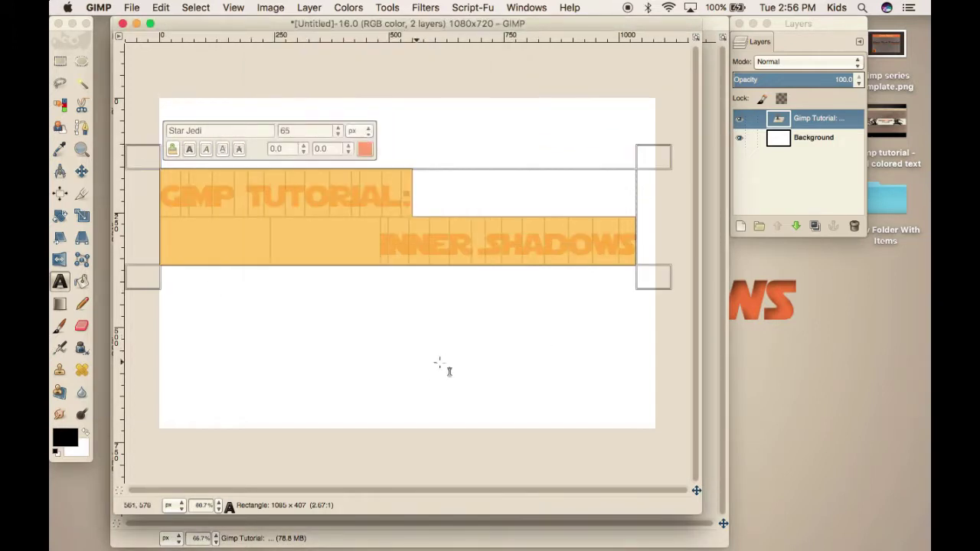
left_click(82, 172)
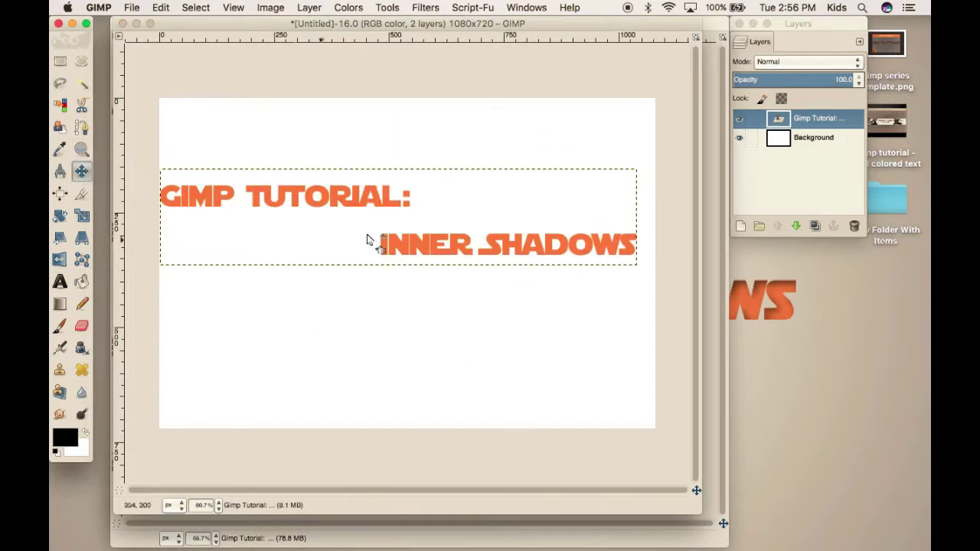
left_click_drag(434, 253, 446, 307)
Add a black-filled 'Thumbnail overlay' layer above the Gimp Tutorial text layer
left_click(813, 138)
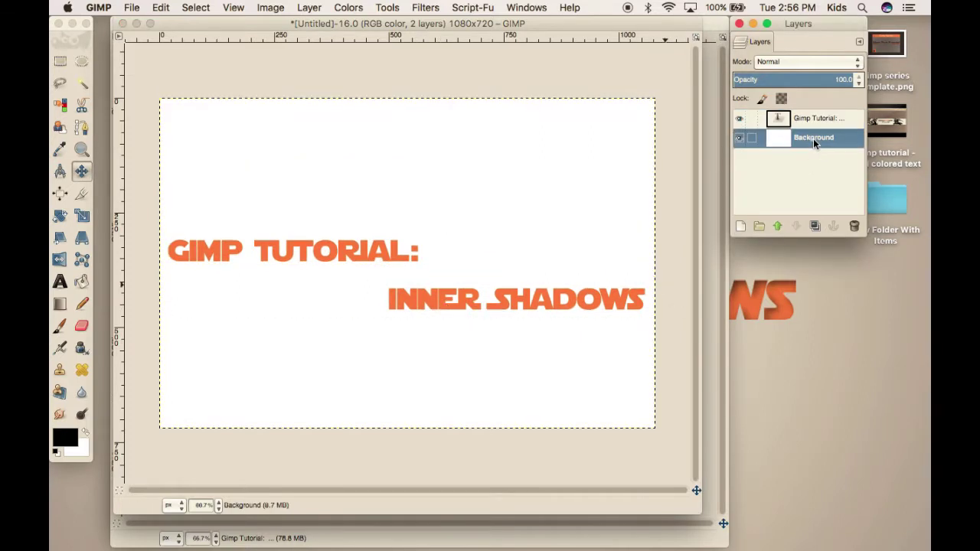
left_click(813, 118)
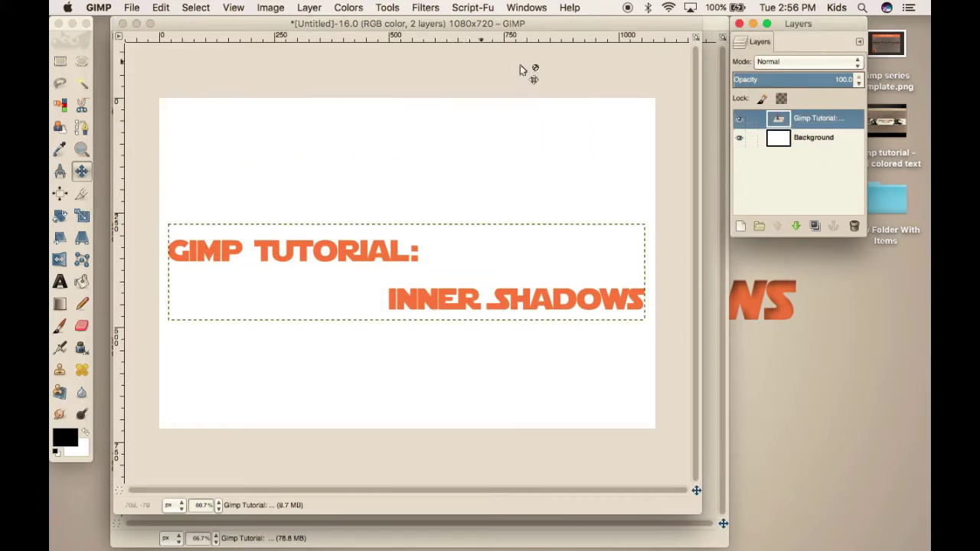
left_click(740, 226)
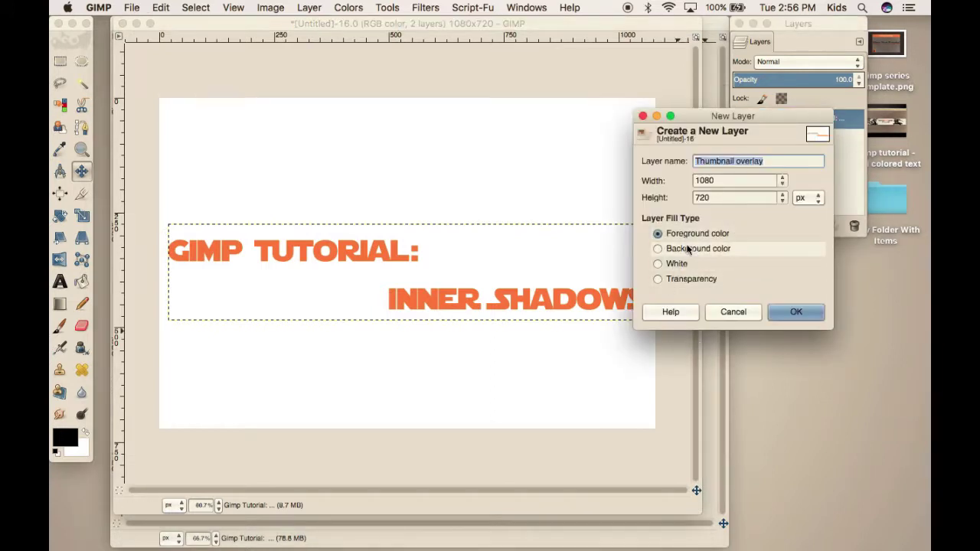
left_click(793, 312)
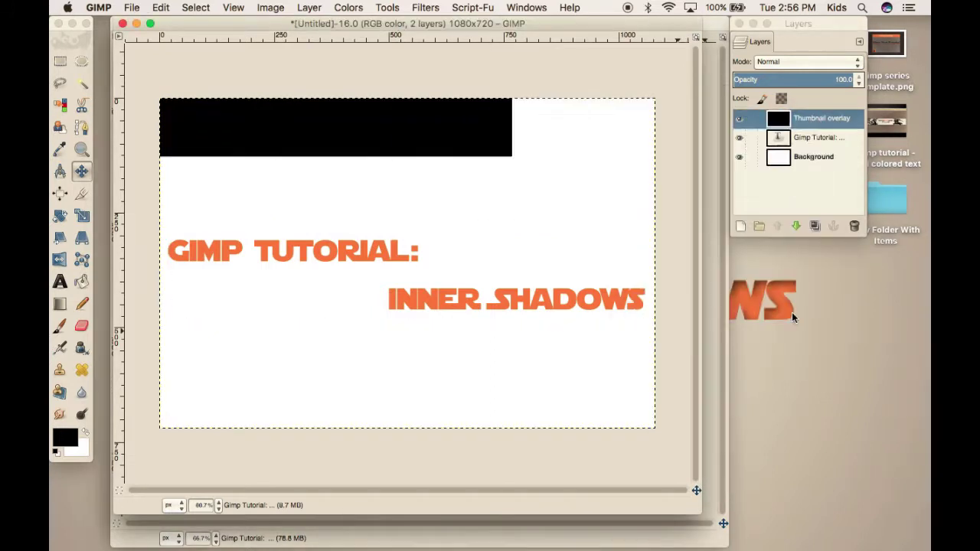
Load the text layer's alpha as a selection and clear it from the Thumbnail overlay
right_click(848, 140)
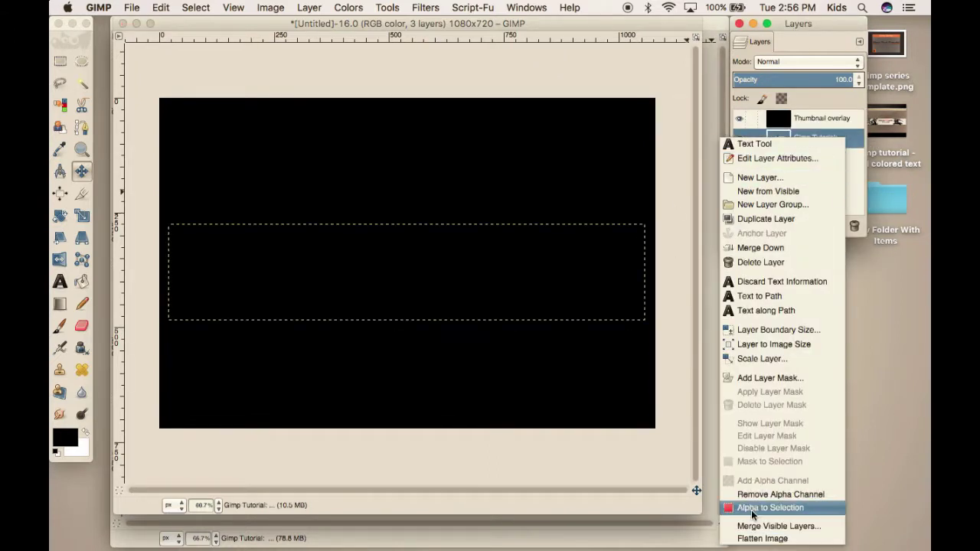
left_click(770, 507)
left_click(823, 126)
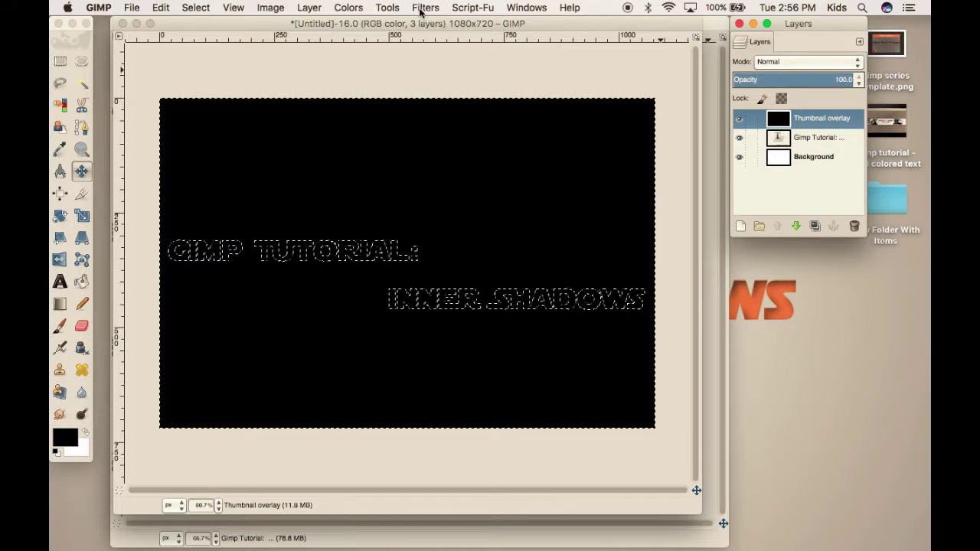
left_click(162, 9)
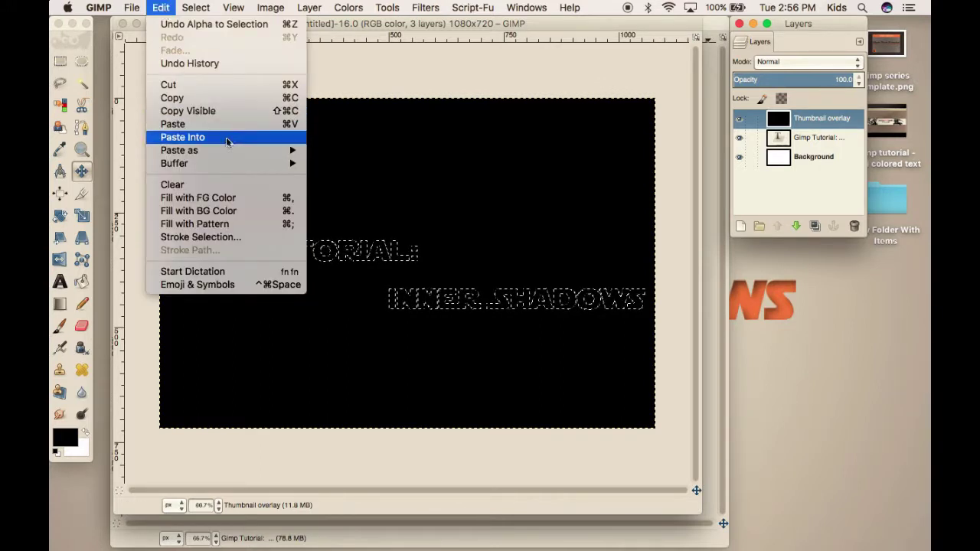
left_click(218, 185)
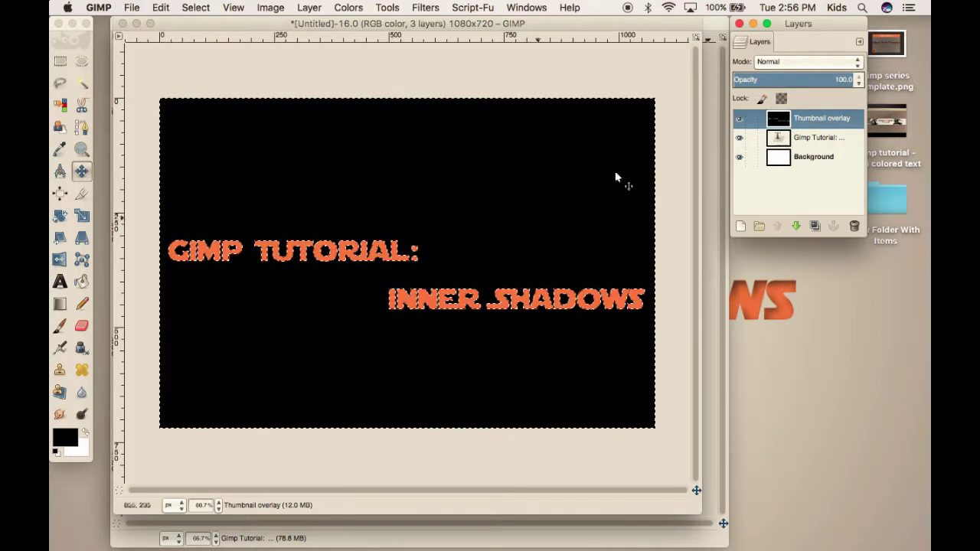
Hide and reshow the text and Background layers to check the cutout, with Thumbnail overlay active
left_click(739, 138)
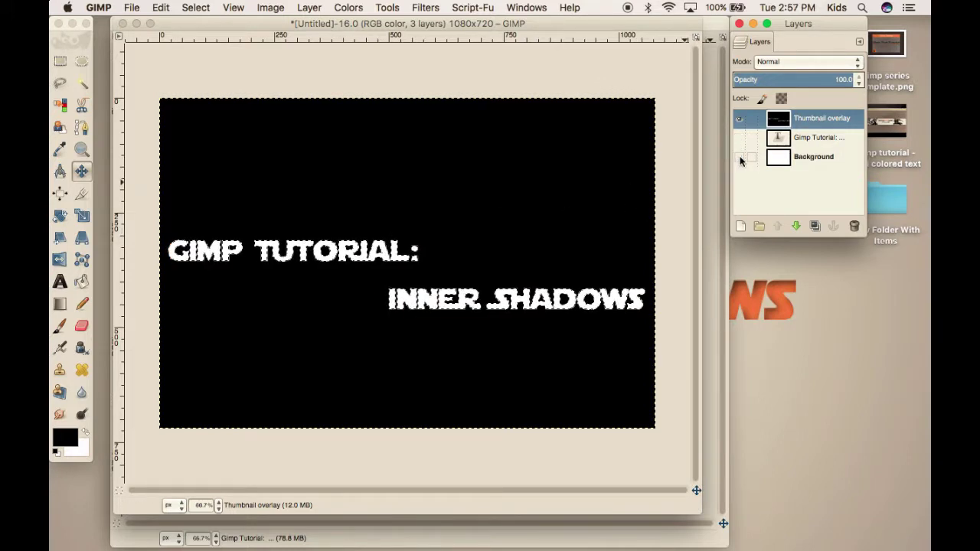
left_click(740, 157)
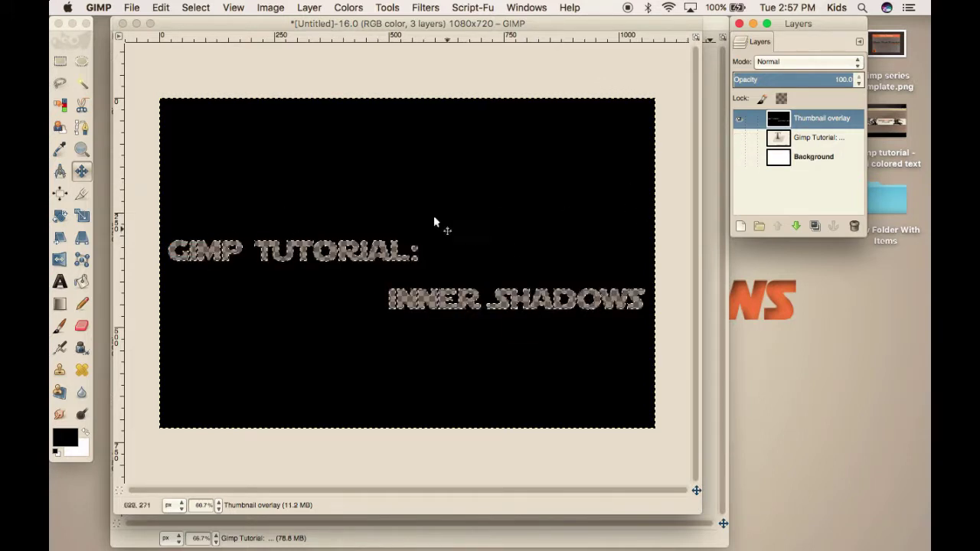
left_click(740, 137)
left_click(740, 157)
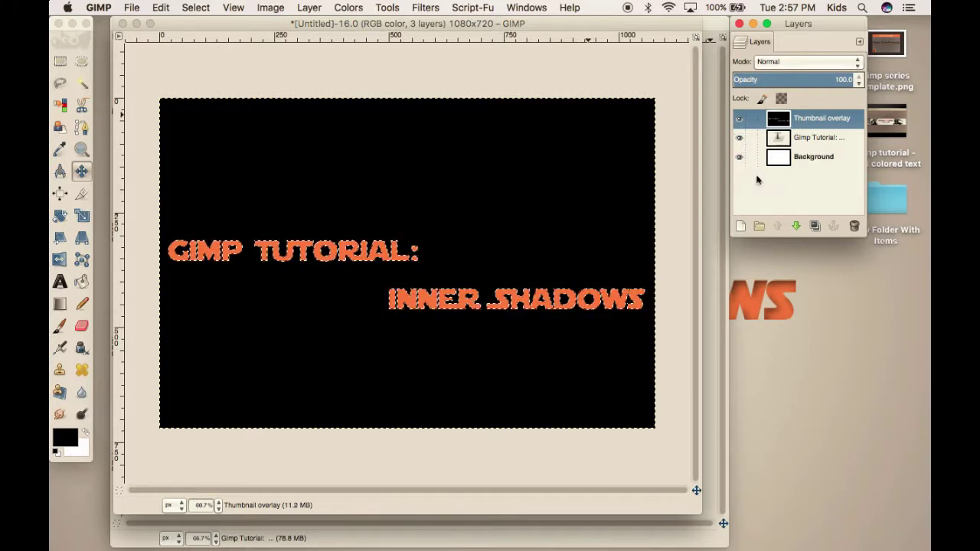
left_click(796, 138)
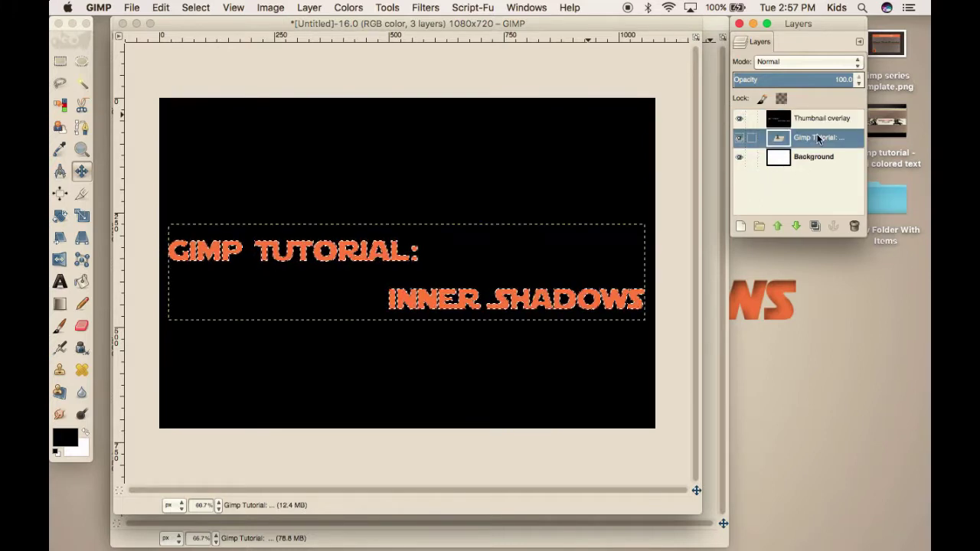
left_click(800, 118)
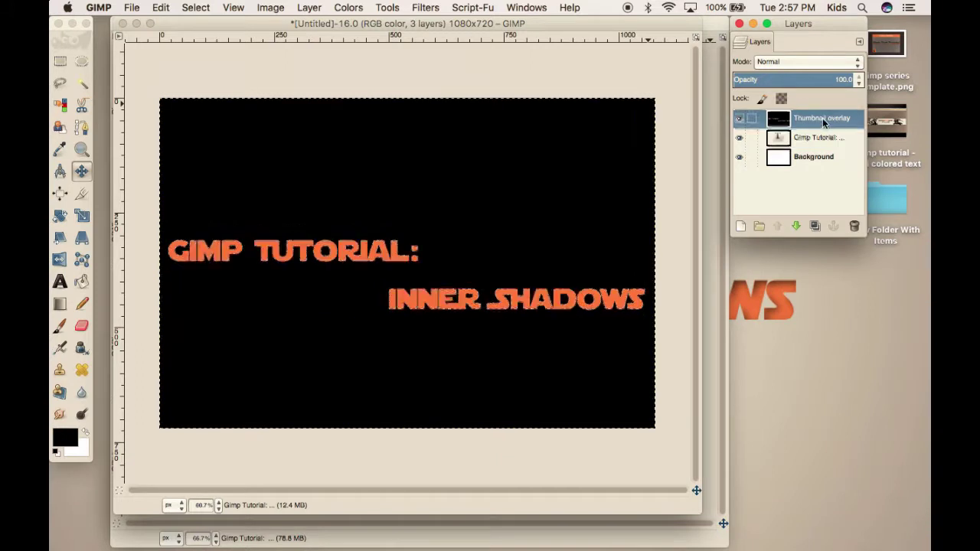
left_click(194, 8)
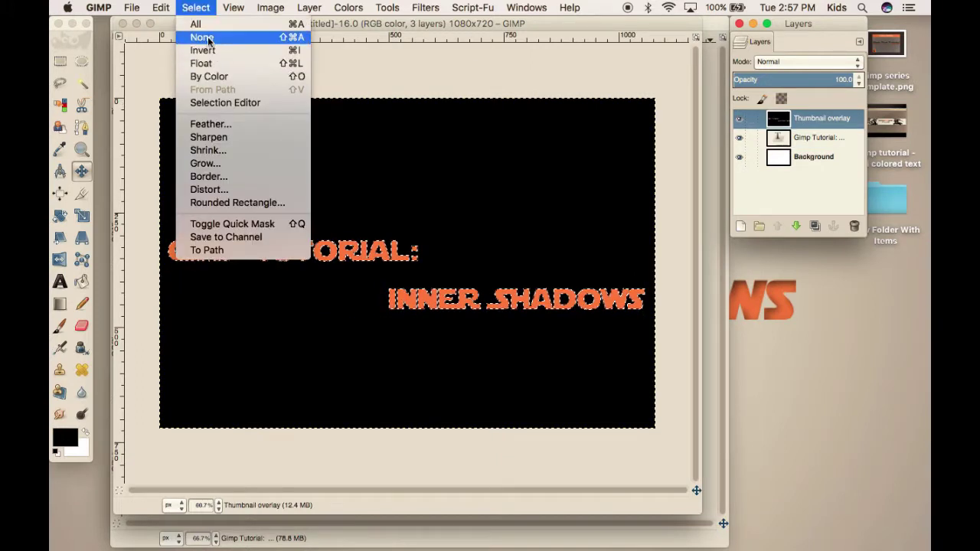
Deselect, then apply a default Drop Shadow (offset 4, blur 15, 60% opacity) to the overlay
left_click(200, 37)
left_click(420, 8)
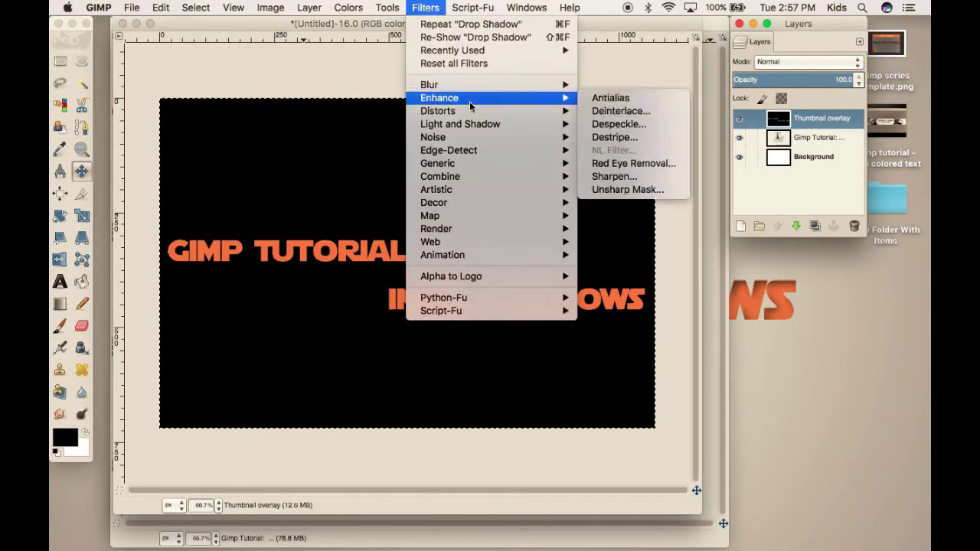
mouse_move(528, 171)
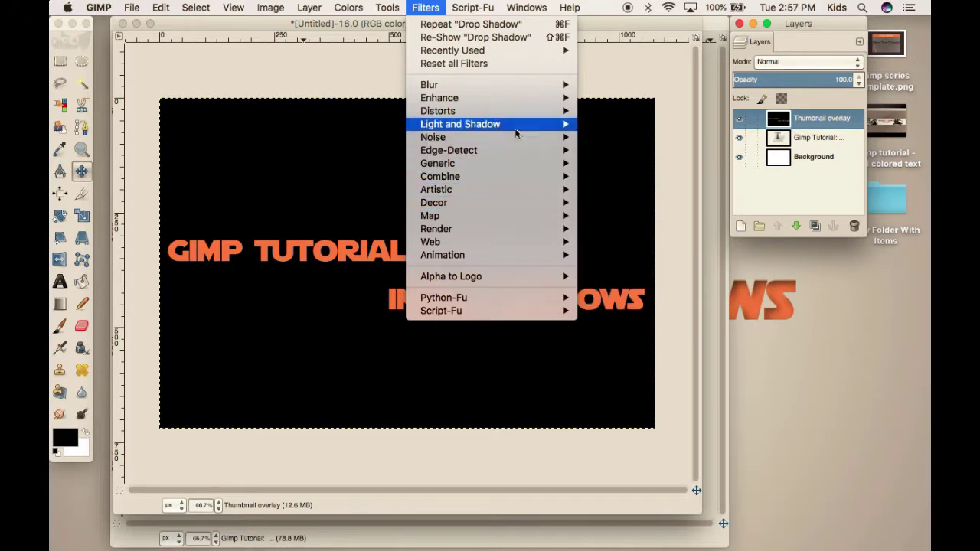
mouse_move(517, 130)
left_click(637, 201)
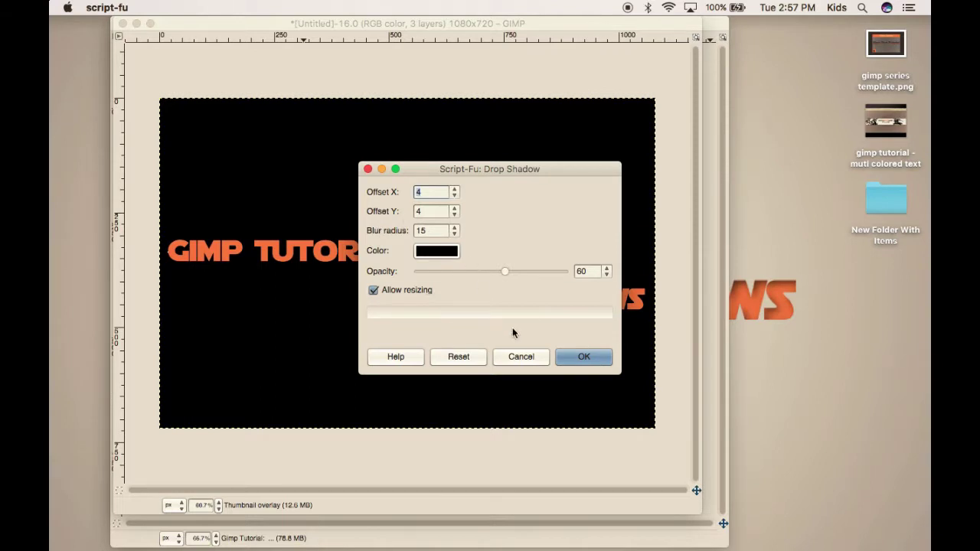
left_click(592, 358)
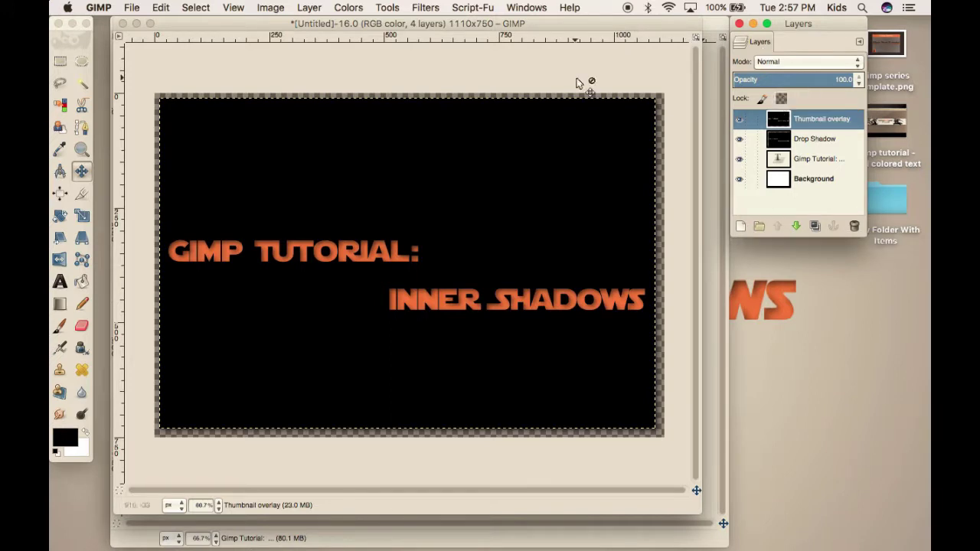
Delete the Thumbnail overlay layer and clear the Drop Shadow outside the letter shapes
right_click(807, 120)
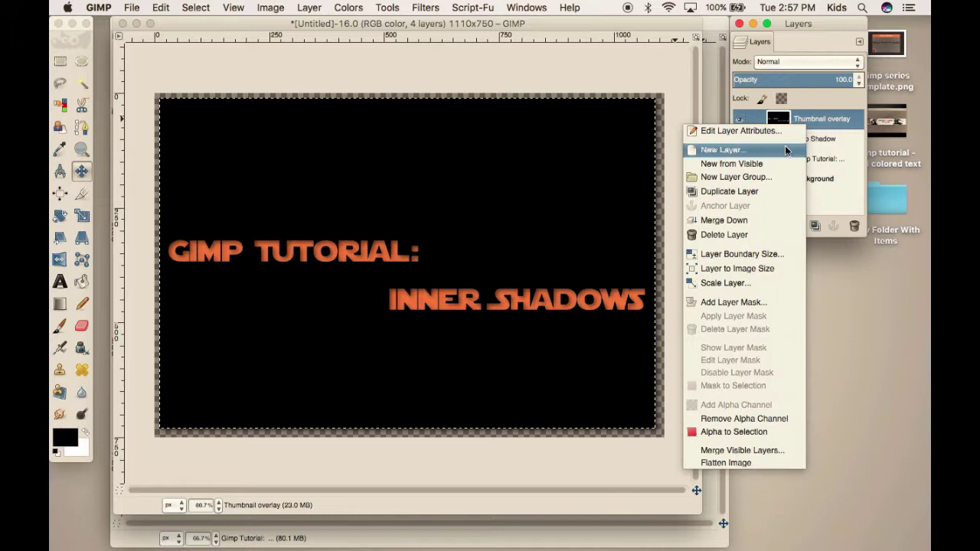
left_click(723, 235)
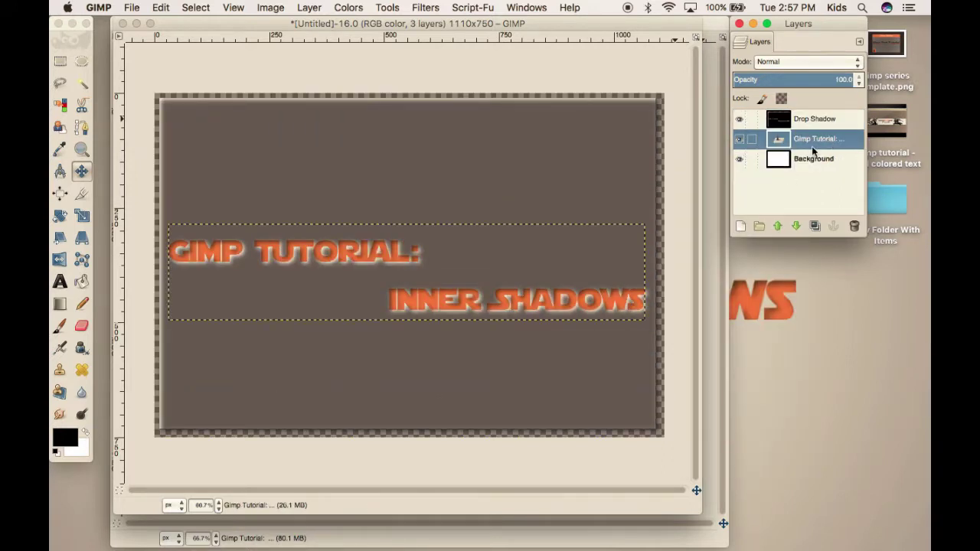
right_click(813, 151)
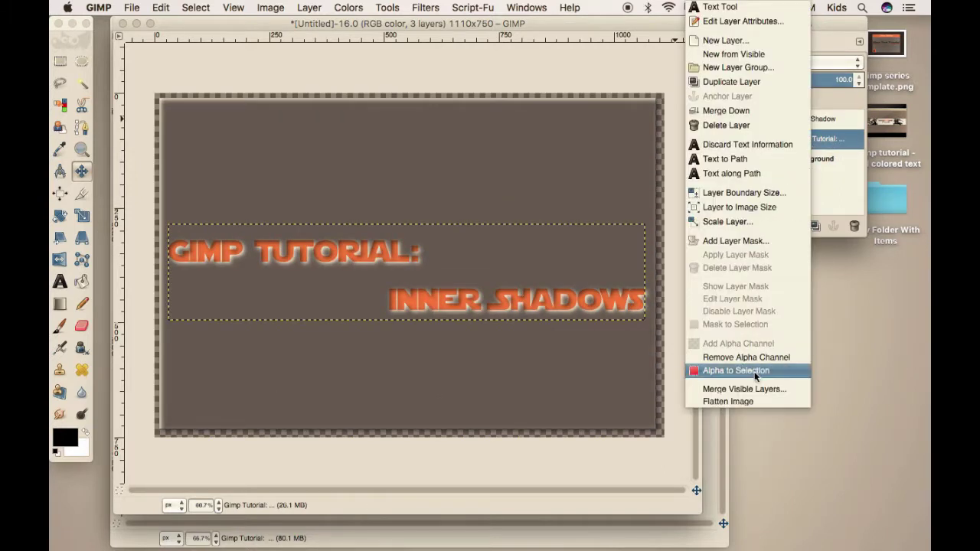
left_click(753, 372)
left_click(835, 119)
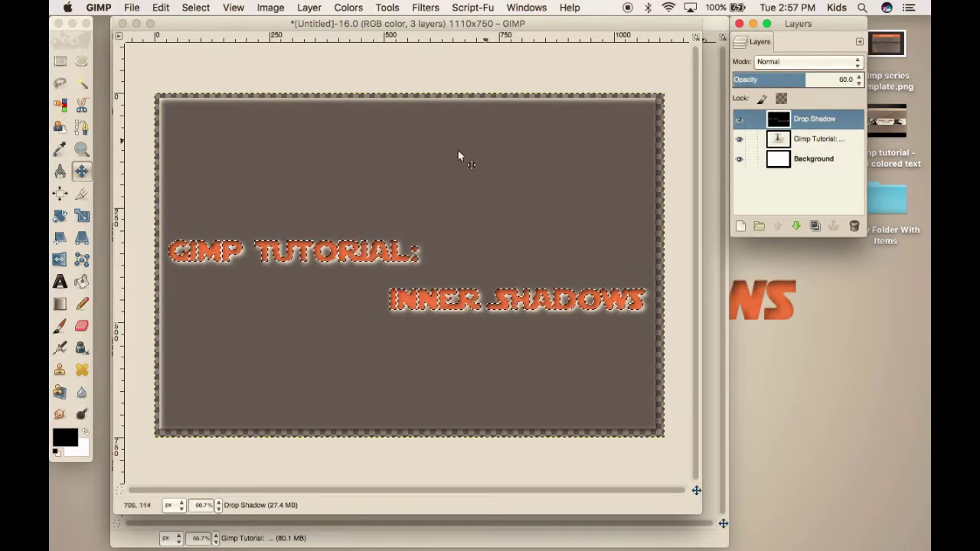
left_click(196, 8)
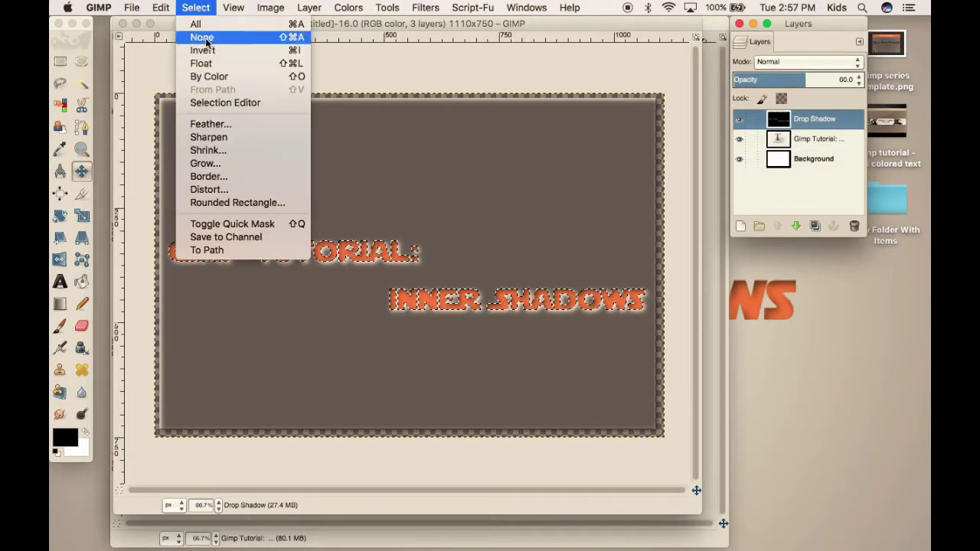
left_click(205, 48)
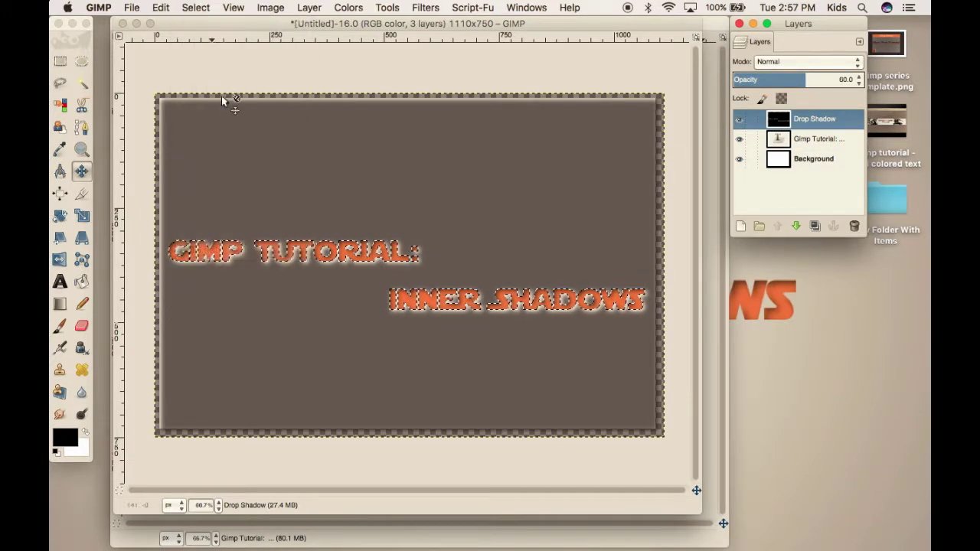
left_click(152, 9)
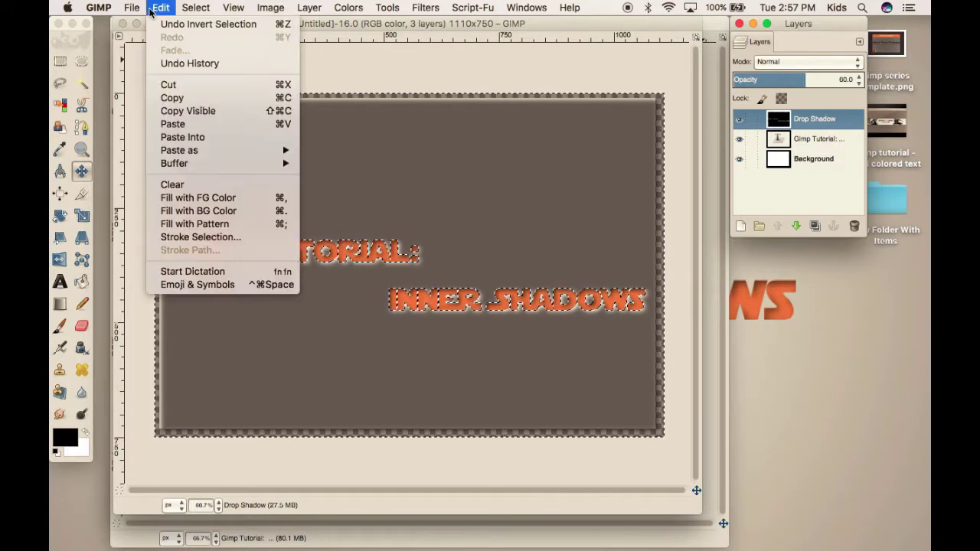
left_click(177, 185)
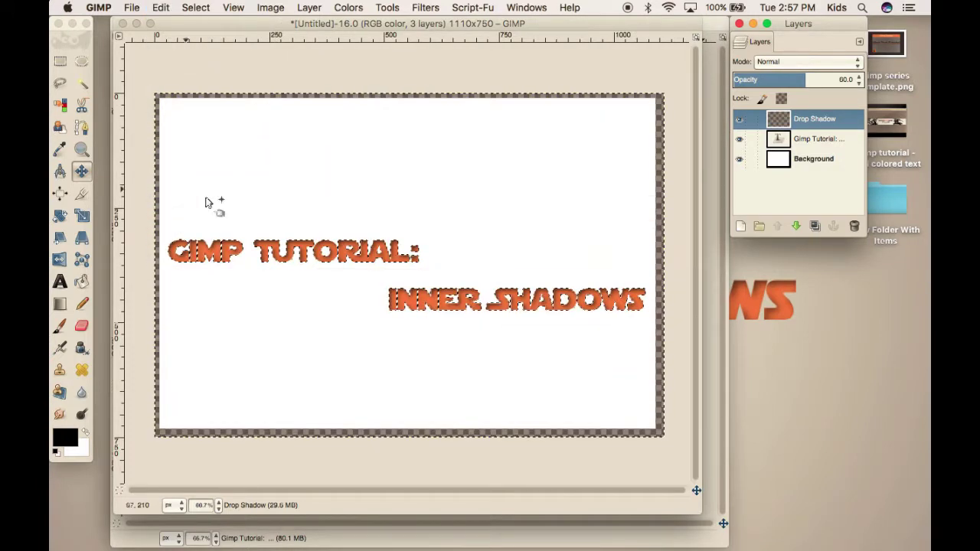
Make the GIMP Tutorial text layer active and clear the selection around the text
left_click(800, 139)
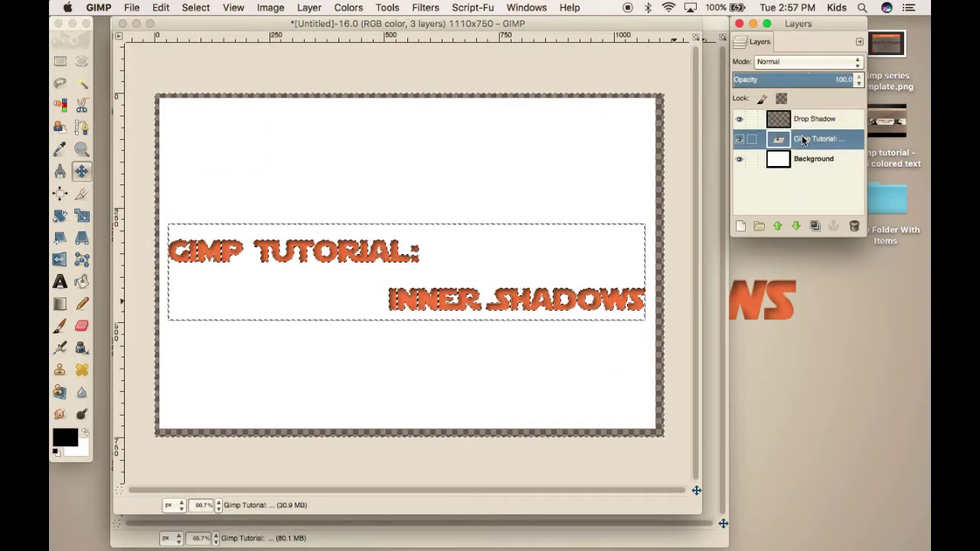
left_click(201, 9)
left_click(203, 37)
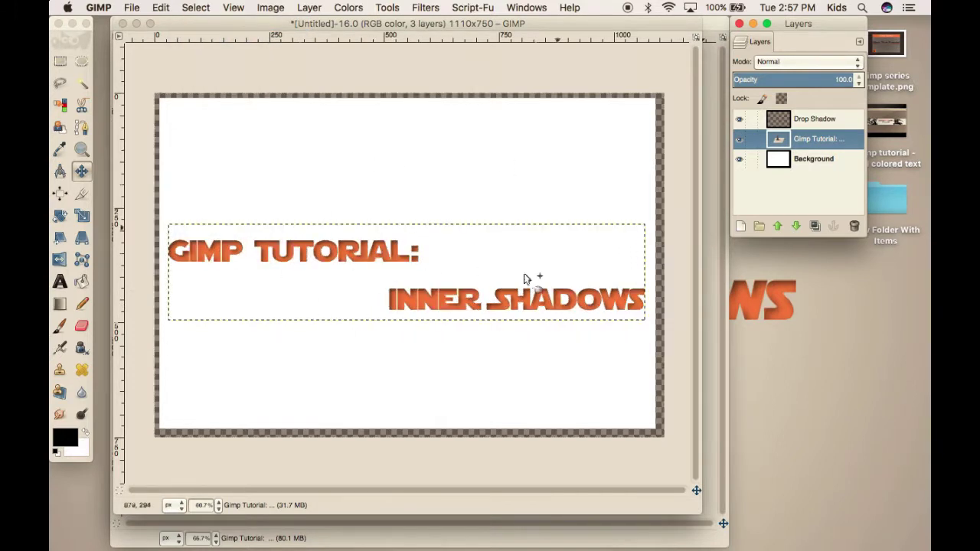
Add a new transparent 1080×720 layer named 'background'
left_click(740, 229)
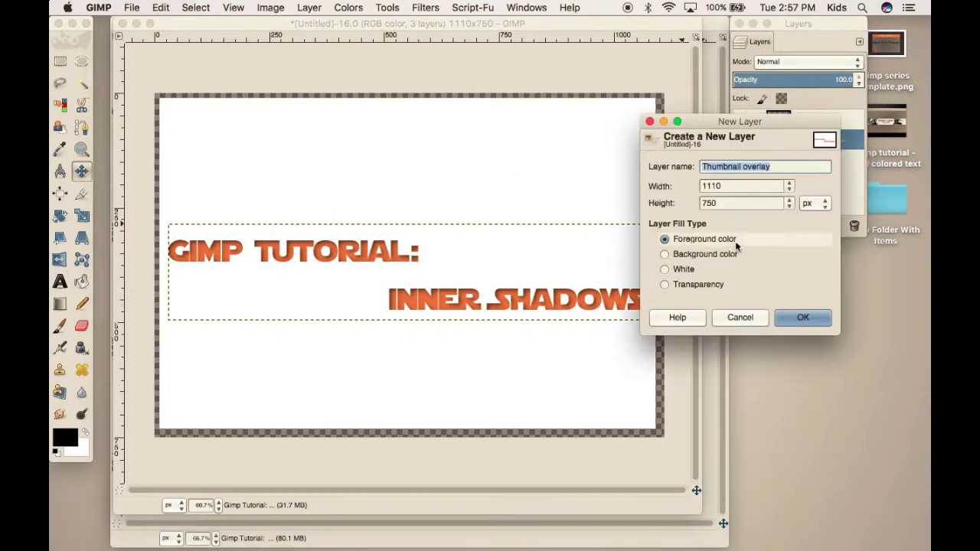
left_click(671, 284)
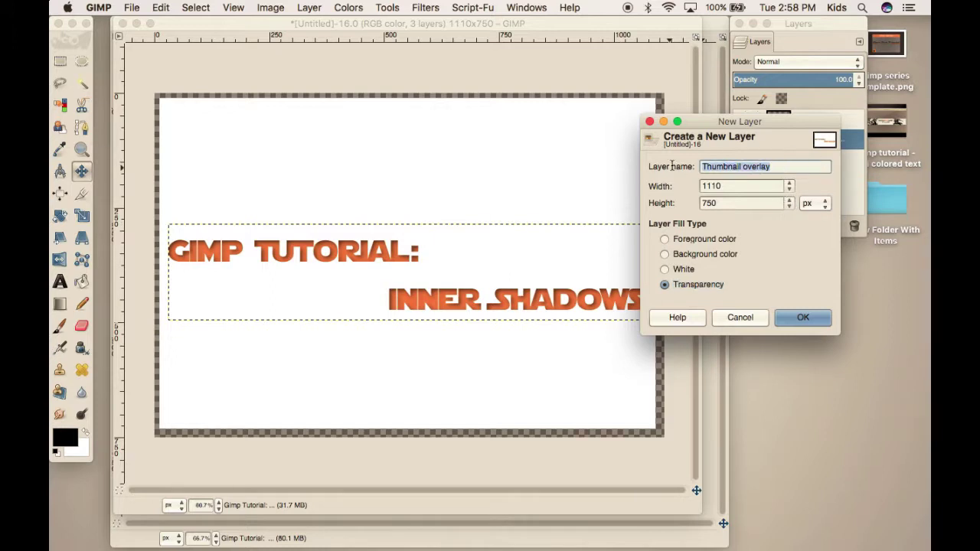
type("back")
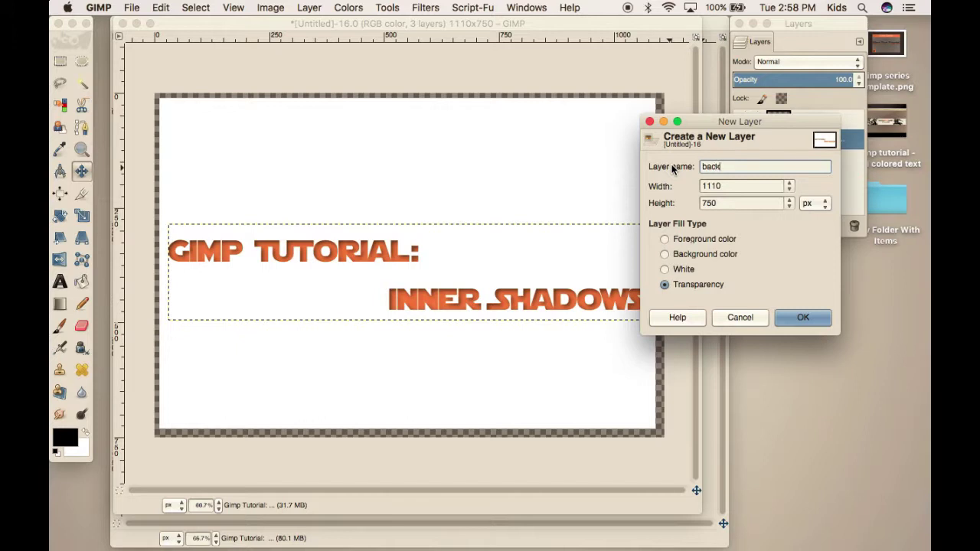
type("ground")
key("Tab")
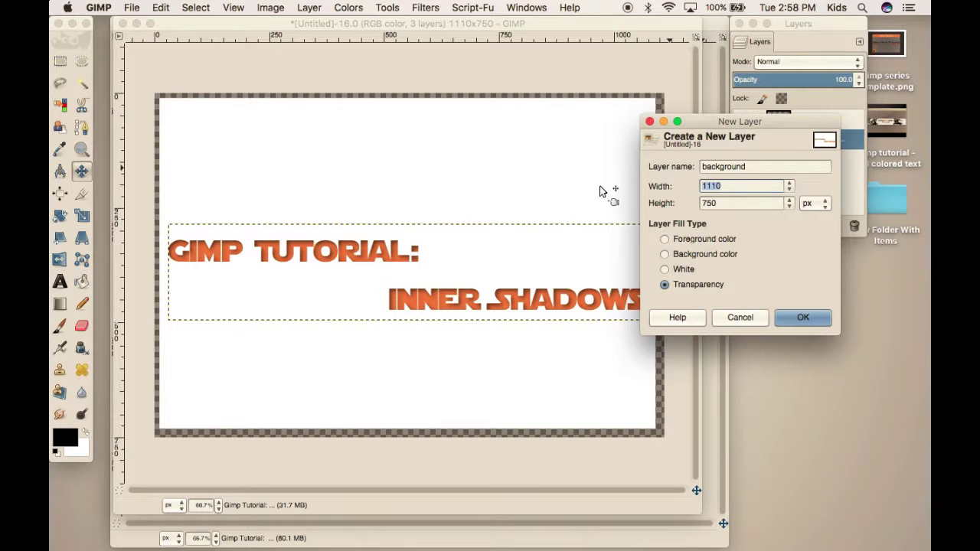
type("1")
key("Tab")
type("7")
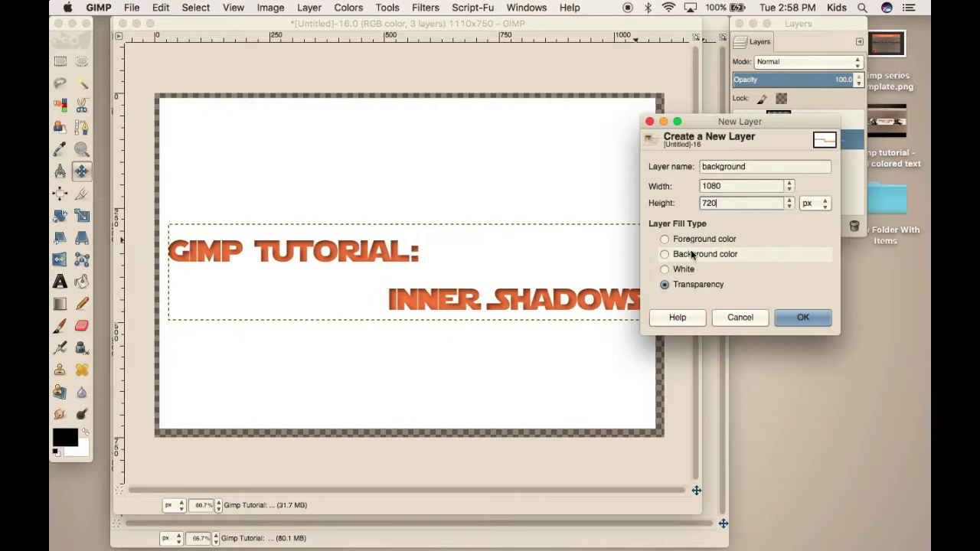
left_click(797, 321)
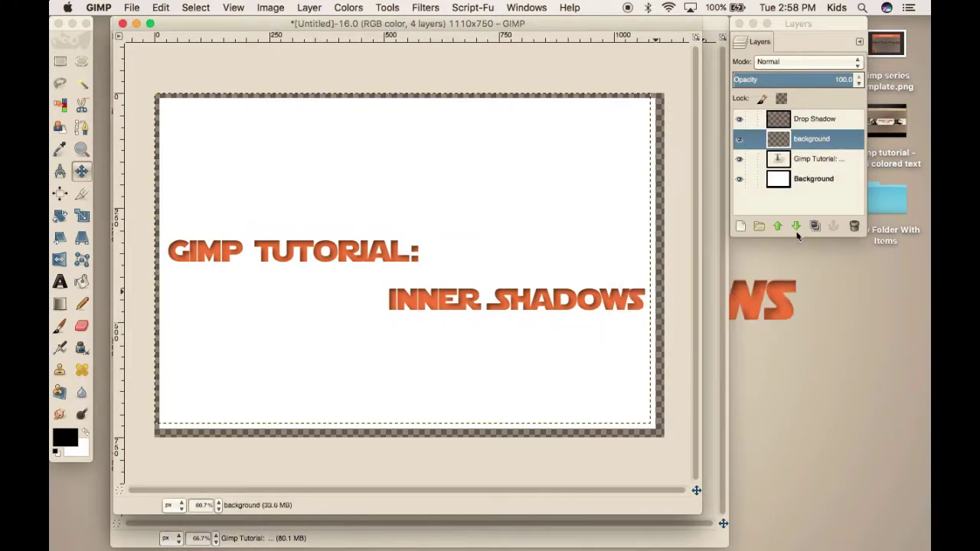
Delete the white Background layer and move the background layer below the text layer
right_click(802, 181)
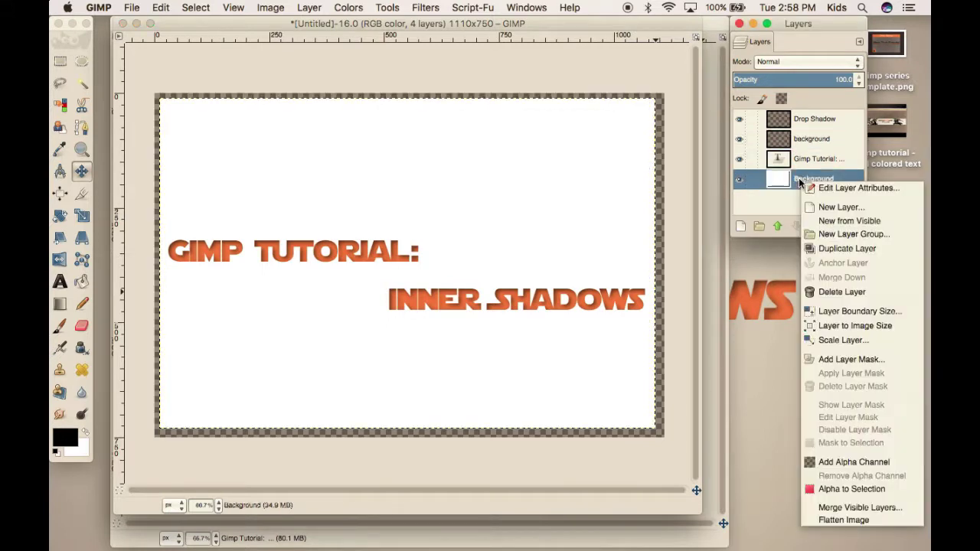
left_click(841, 293)
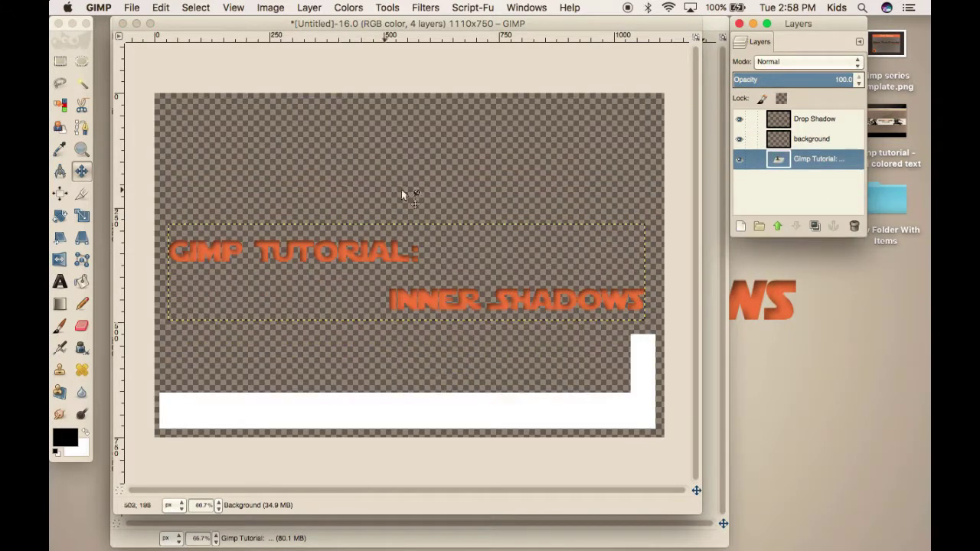
left_click_drag(807, 148, 809, 172)
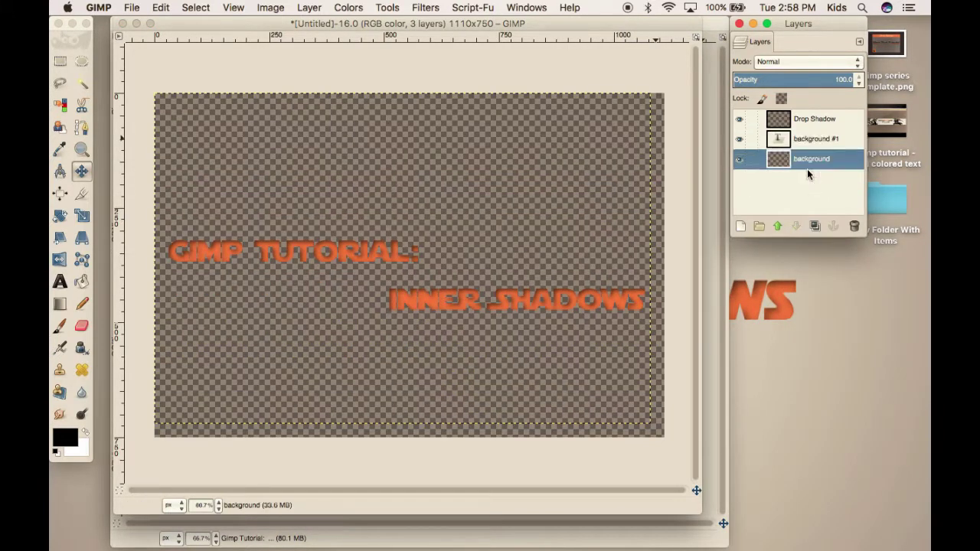
Switch to the Blend tool and set its gradient shape to Radial
double_click(61, 304)
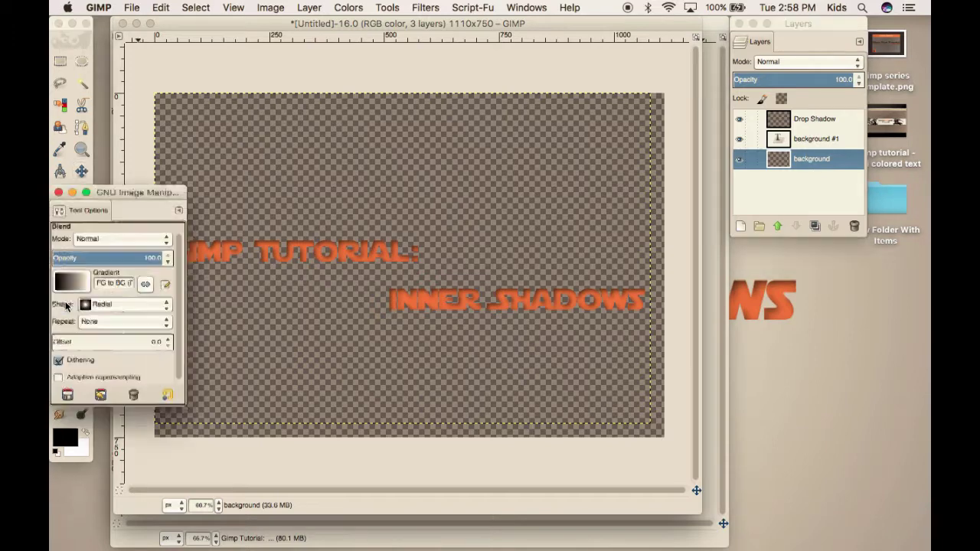
left_click(100, 304)
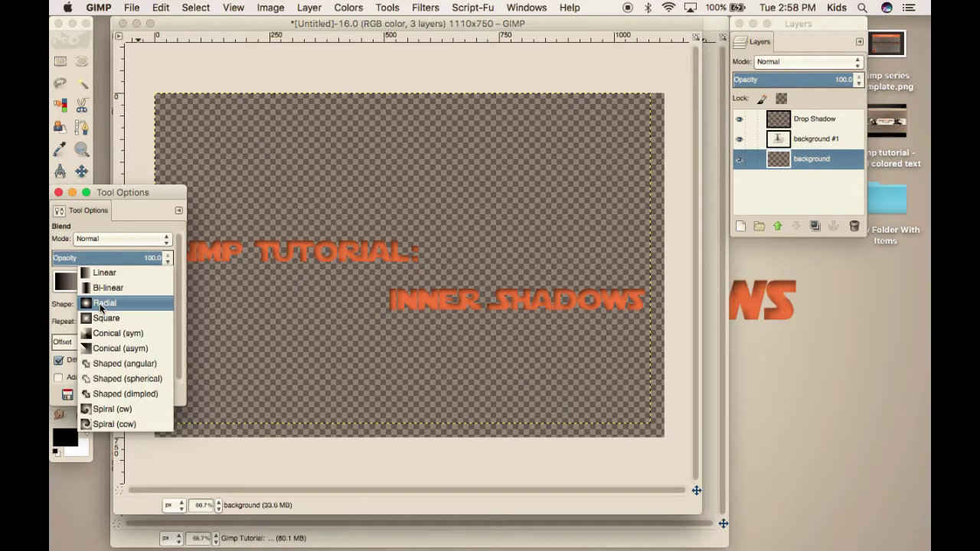
left_click(100, 304)
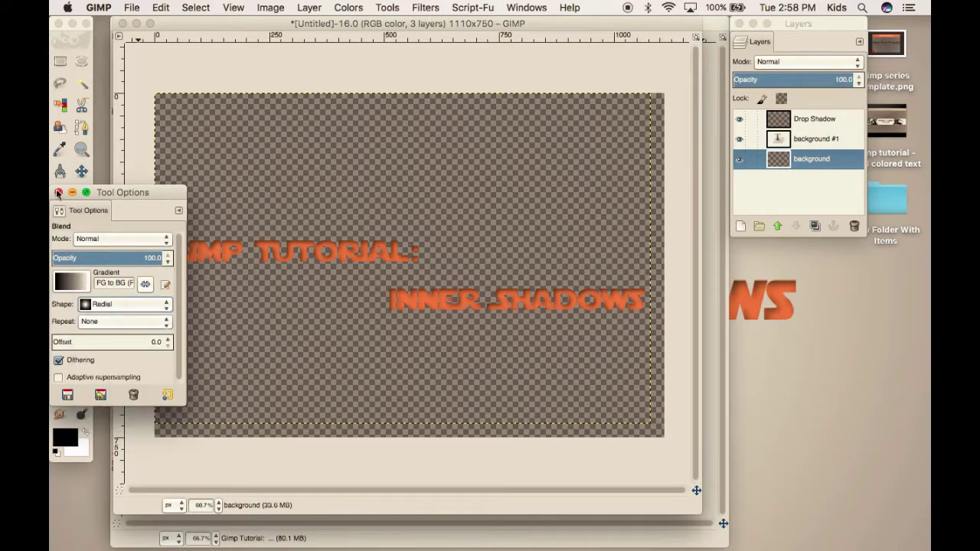
left_click(57, 193)
Set the colours to grey and white, then swap foreground and background
left_click(64, 438)
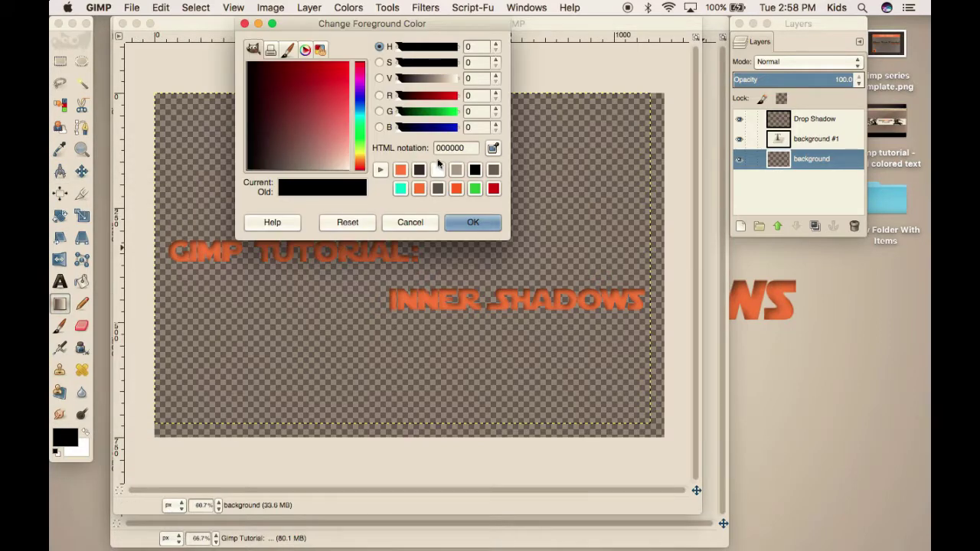
left_click(437, 169)
left_click(472, 222)
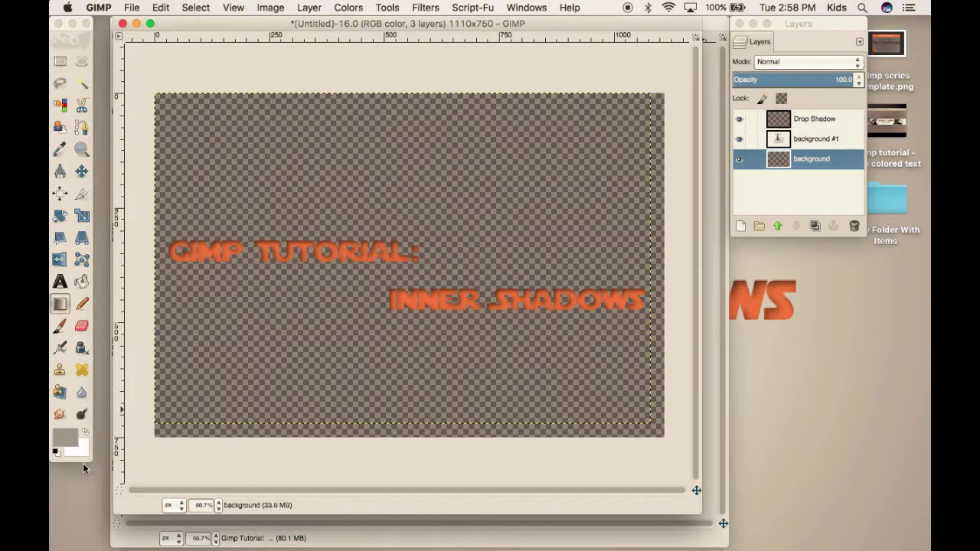
left_click(76, 450)
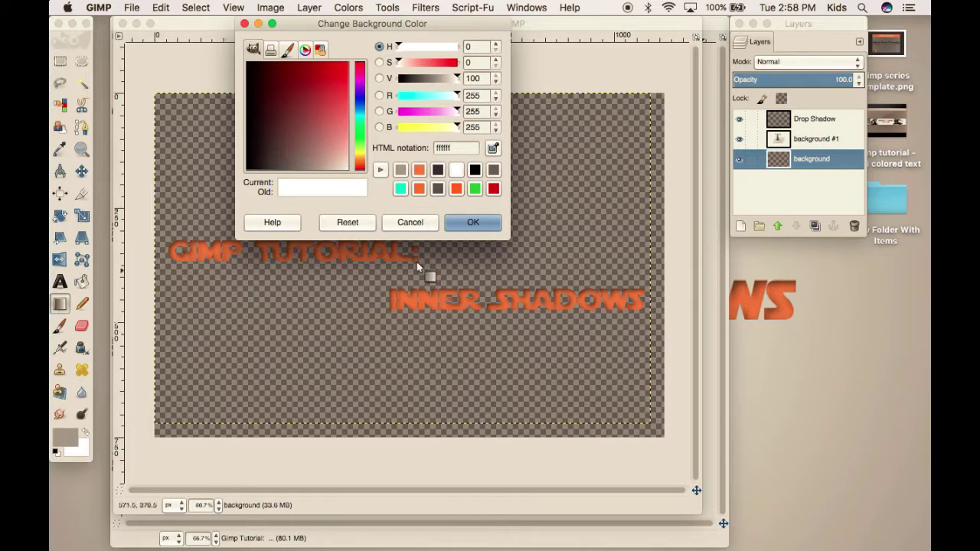
left_click(472, 222)
left_click(86, 434)
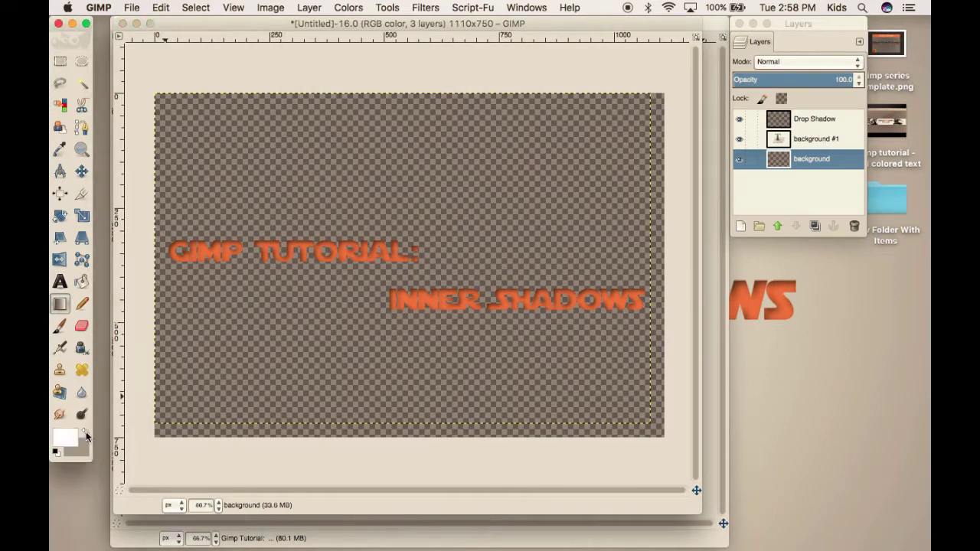
Draw a radial gradient centred near INNER, then nudge the layer right and down
left_click_drag(394, 288, 149, 86)
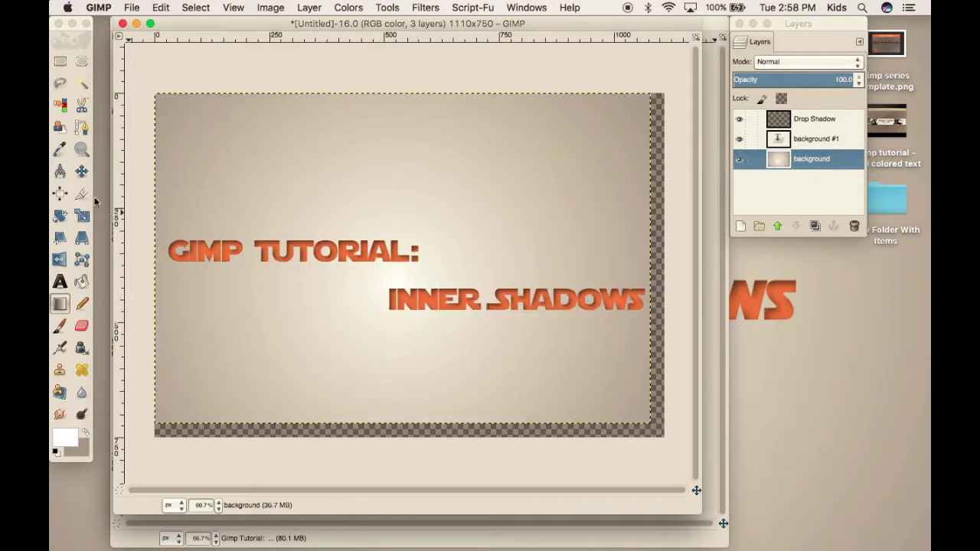
left_click(81, 170)
mouse_move(355, 211)
left_mouse_down()
mouse_move(365, 217)
mouse_move(361, 208)
left_mouse_up()
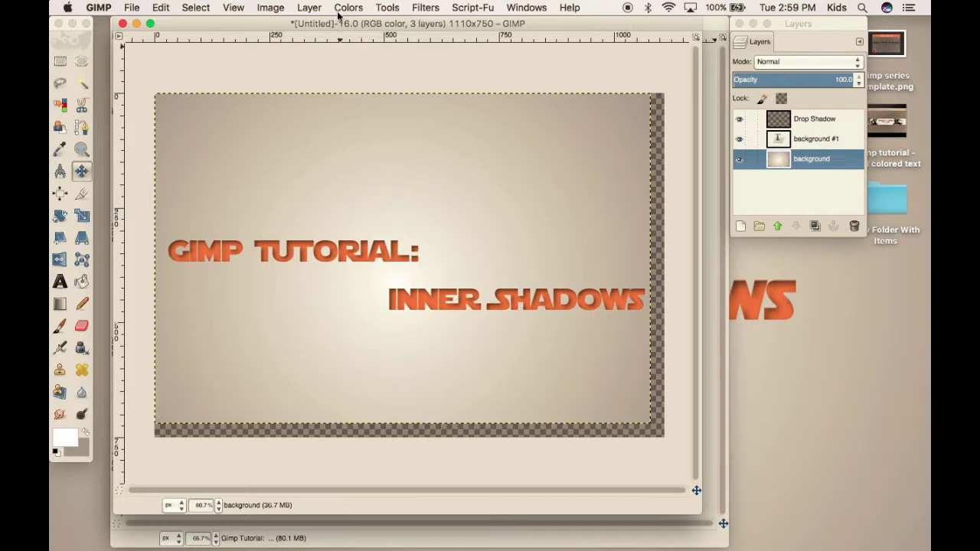
Scale the gradient layer up to a width of about 1110
left_click(308, 7)
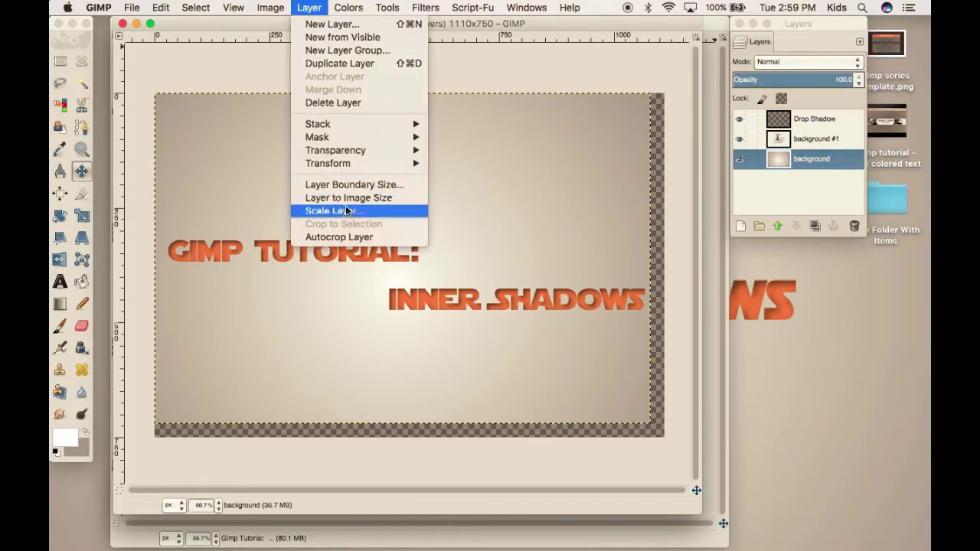
left_click(346, 211)
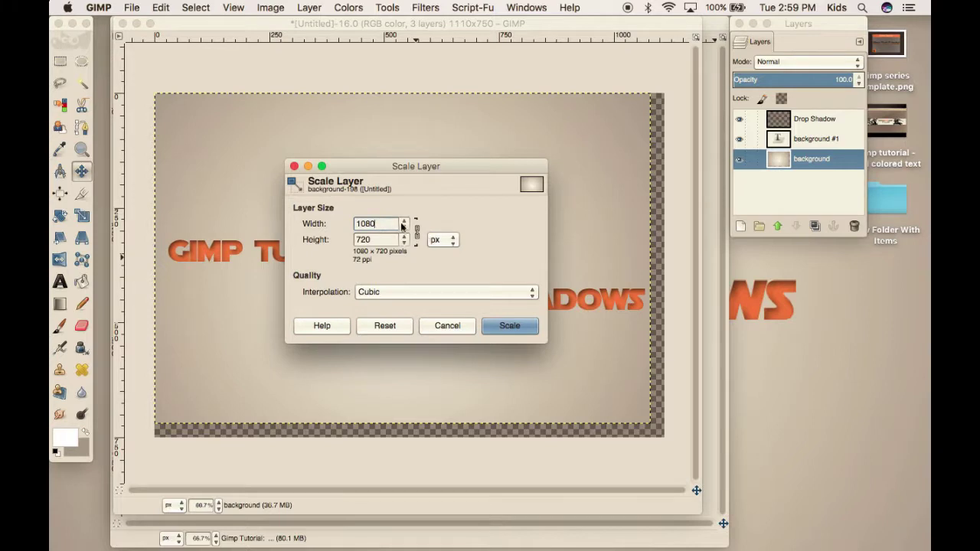
left_click(404, 220)
left_click(404, 221)
left_click(403, 221)
left_click(404, 221)
left_click(404, 221)
left_click(505, 326)
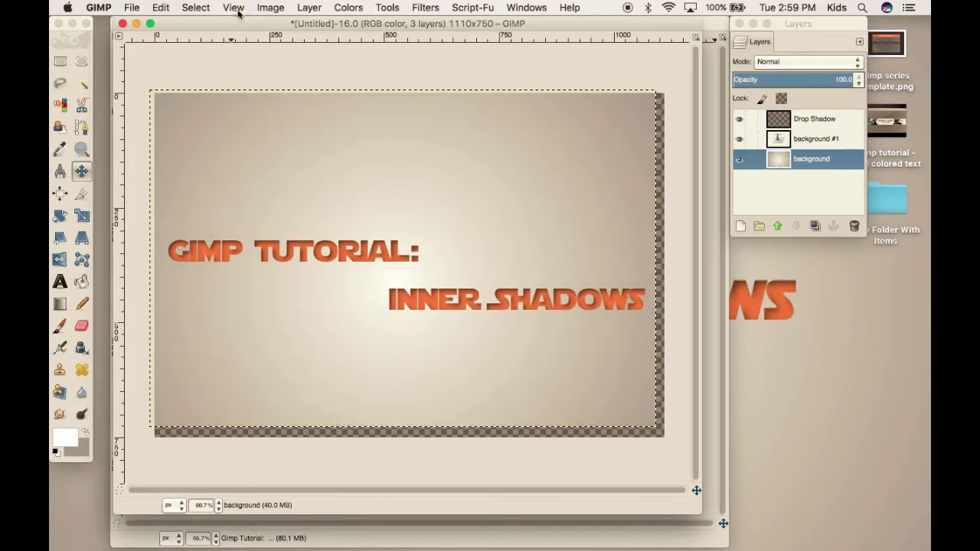
Rescale the layer to about 1144 wide and shift it to cover the canvas
left_click(309, 8)
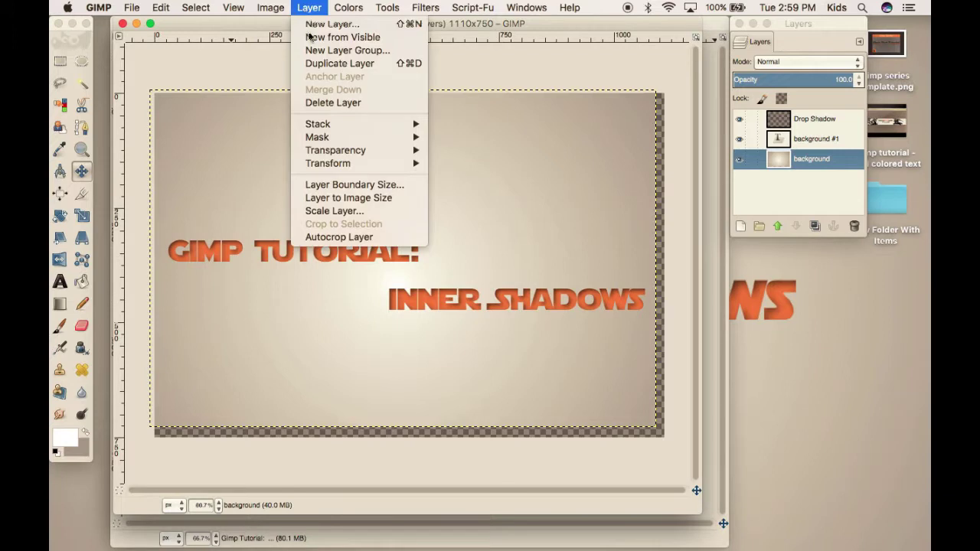
left_click(353, 213)
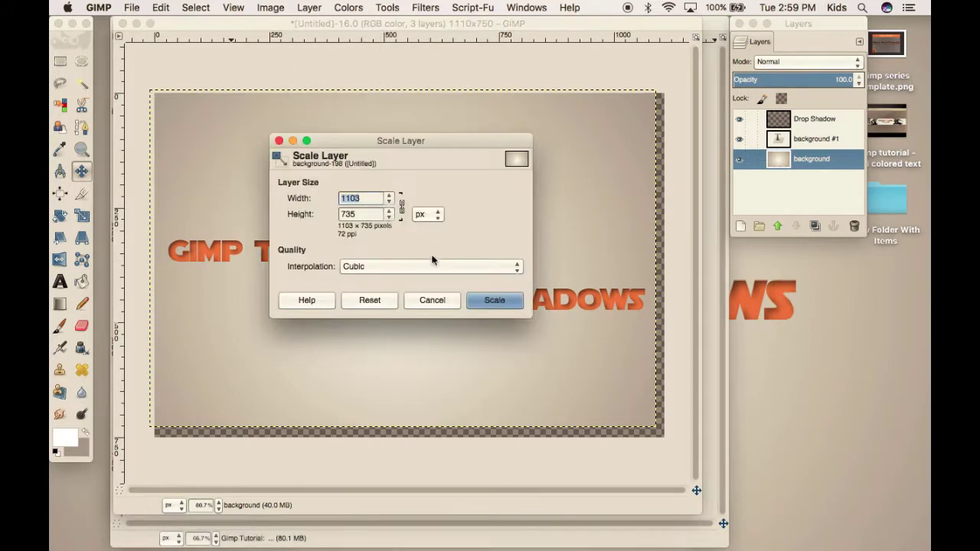
left_click(389, 198)
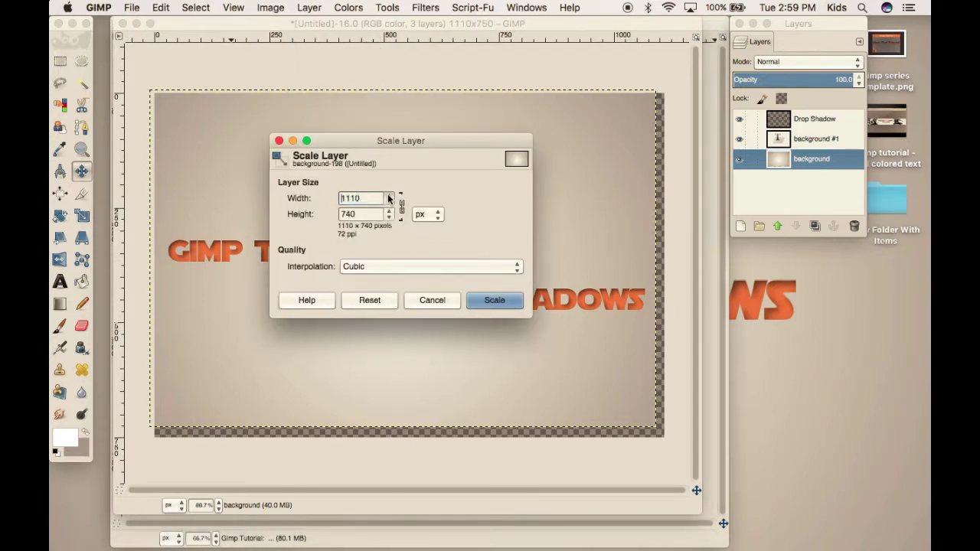
left_click(492, 300)
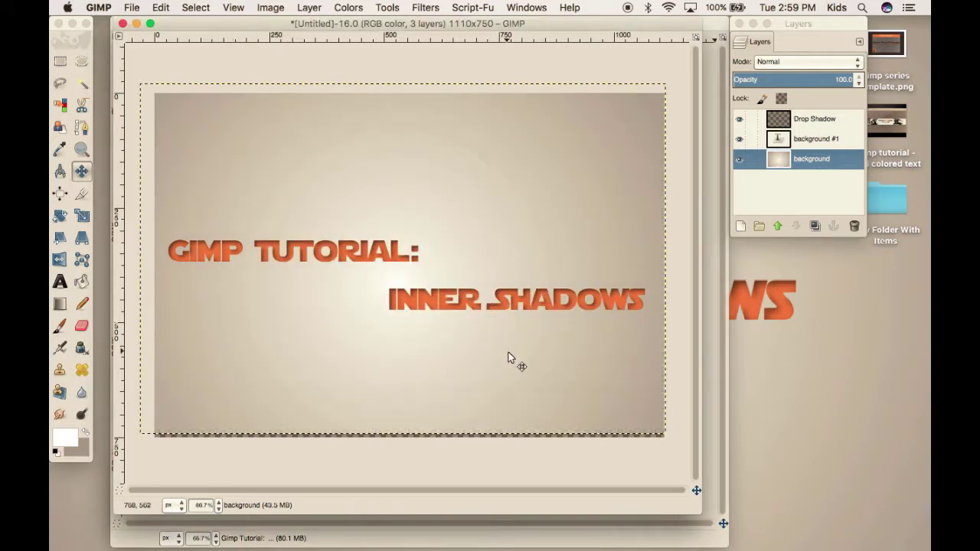
left_click(78, 175)
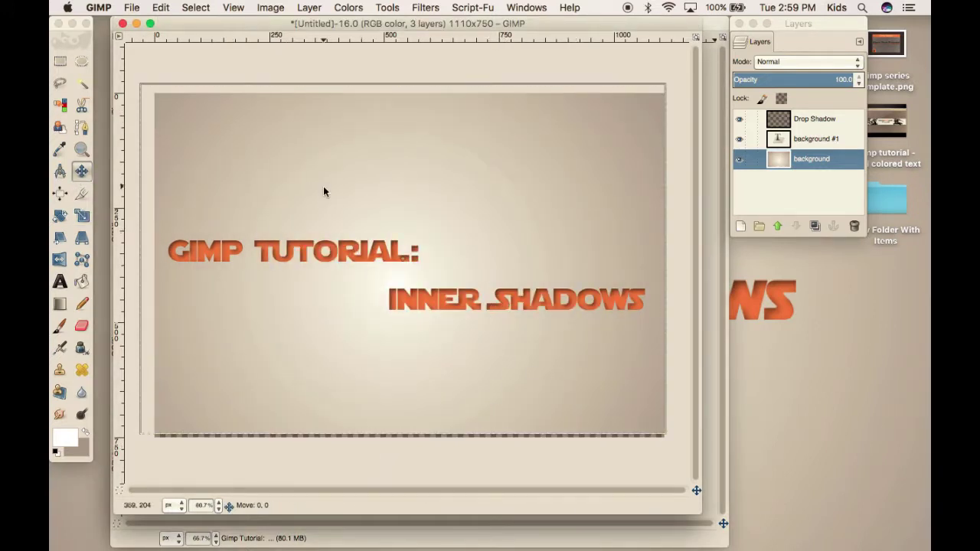
left_click_drag(323, 186, 329, 194)
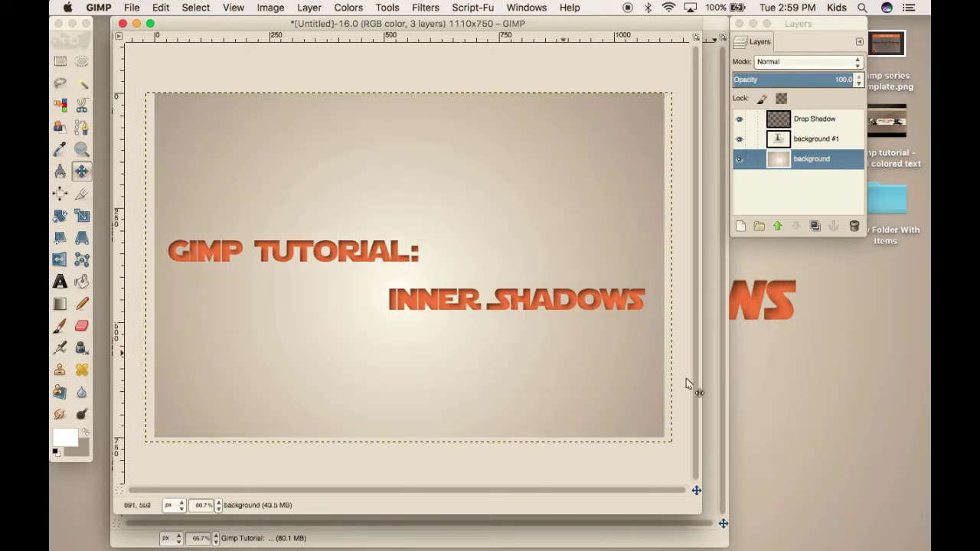